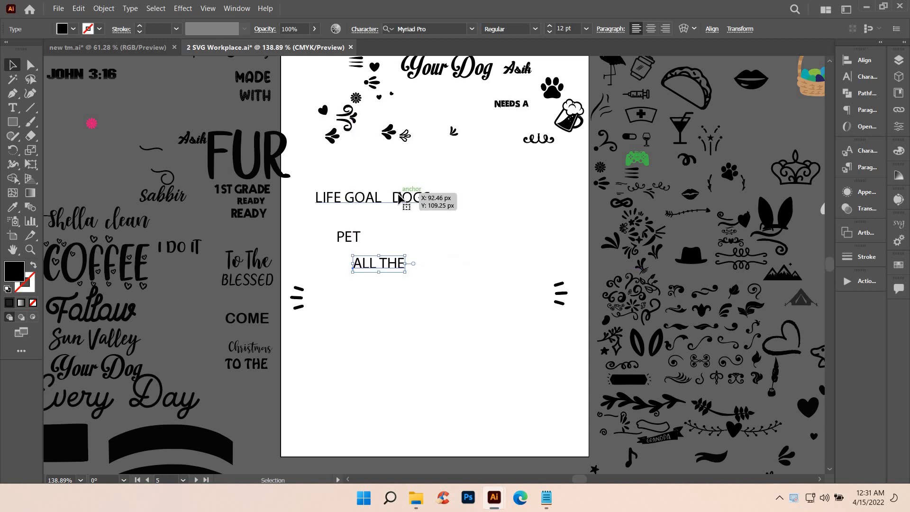
# Cut the word DOGS out of the LIFE GOAL line and place it as separate text below ALL THE
pyautogui.press('t')
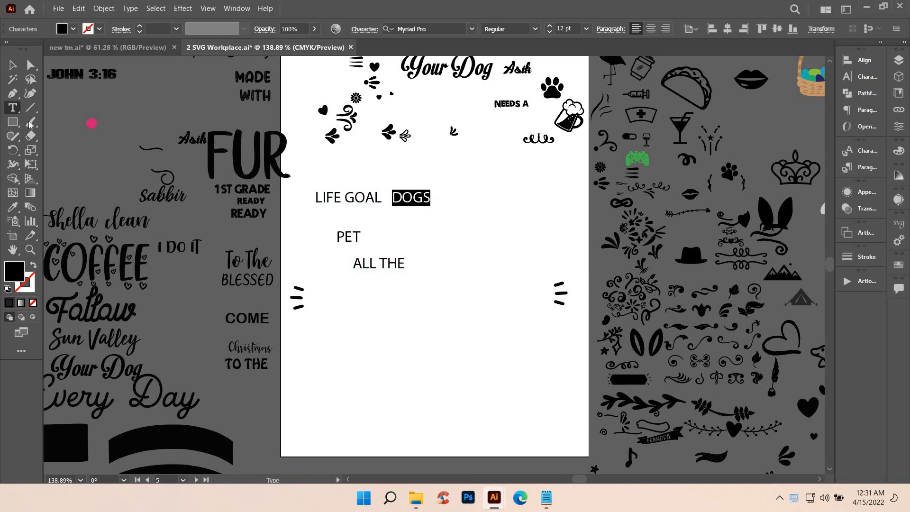
pyautogui.press('BackSpace')
pyautogui.press('Escape')
pyautogui.click(456, 251)
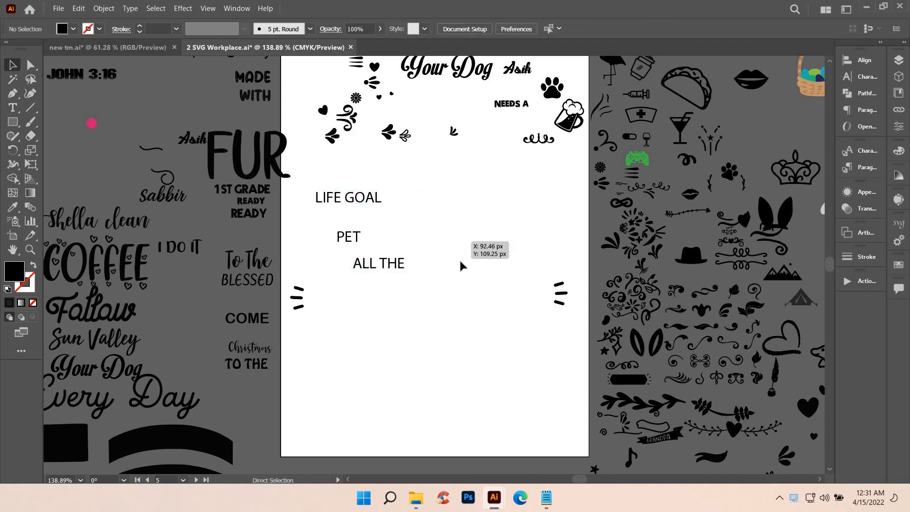
pyautogui.hotkey('ctrl', 'z')
pyautogui.moveTo(431, 264); pyautogui.dragTo(423, 318)
# Delete the trailing spaces after LIFE GOAL and reselect that line as an object
pyautogui.press('t')
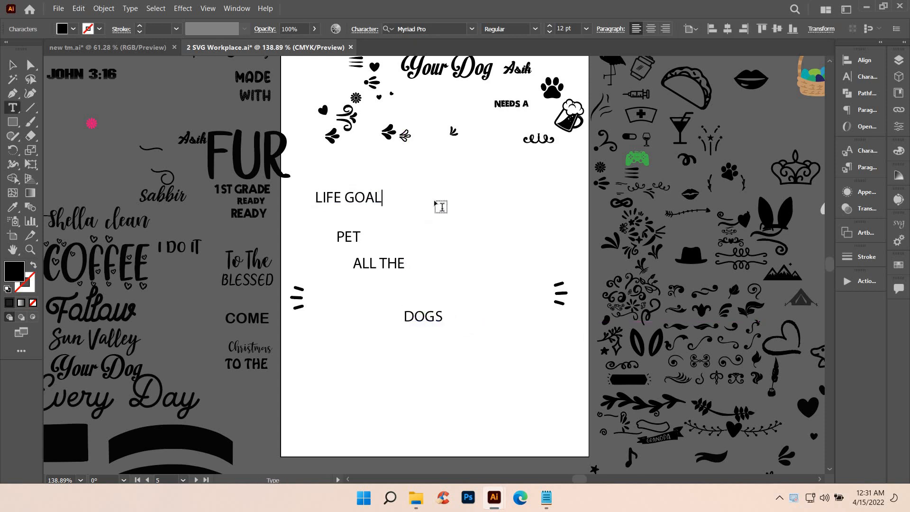
pyautogui.press('BackSpace')
pyautogui.click(13, 65)
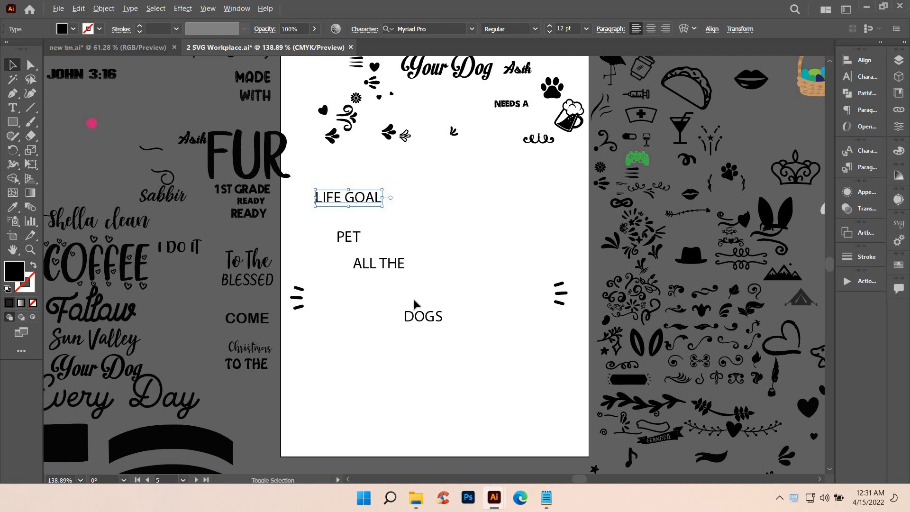
# Browse the installed fonts and set the LIFE GOAL text to Anton
pyautogui.scroll(-1, 414, 303)
pyautogui.scroll(1, 411, 278)
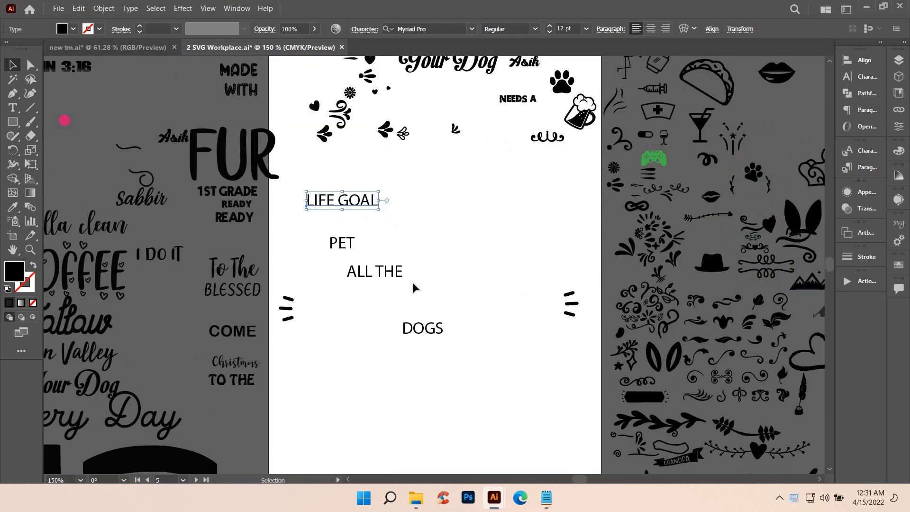
pyautogui.press('i')
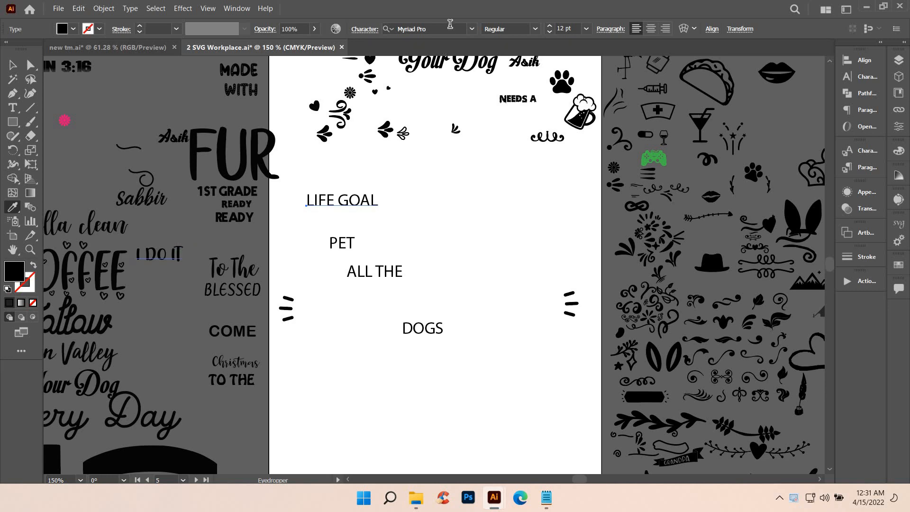
pyautogui.click(473, 30)
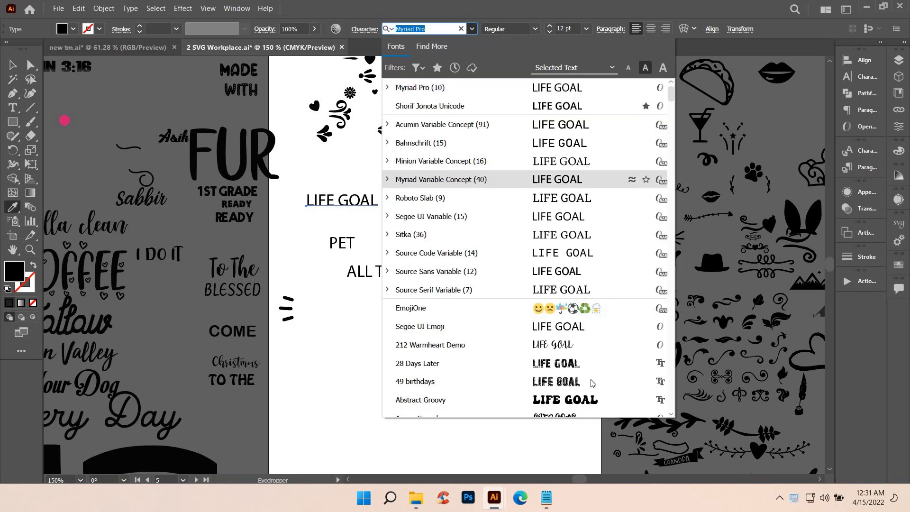
pyautogui.scroll(-5, 592, 358)
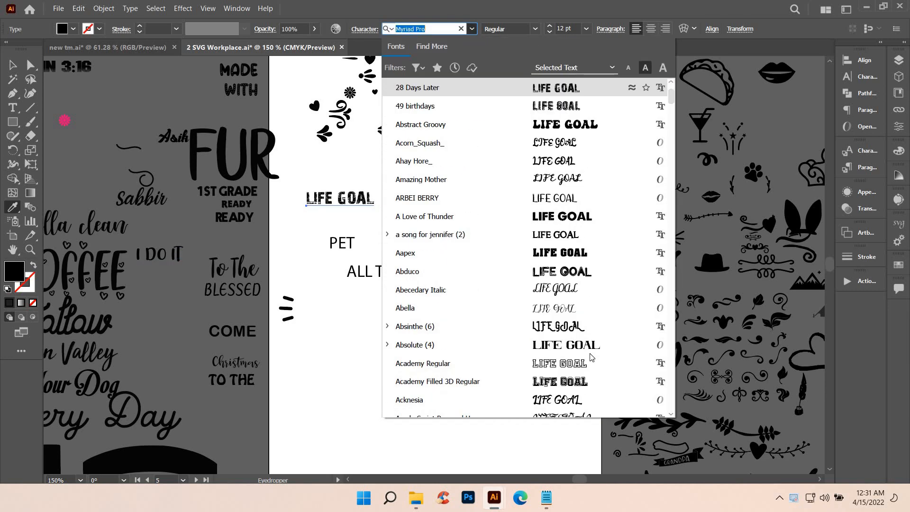
pyautogui.scroll(-4, 584, 324)
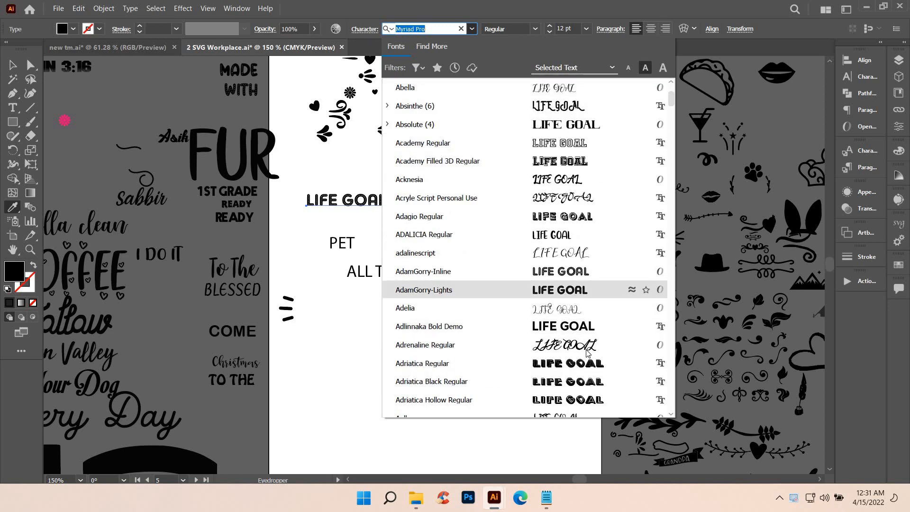
pyautogui.scroll(-3, 587, 355)
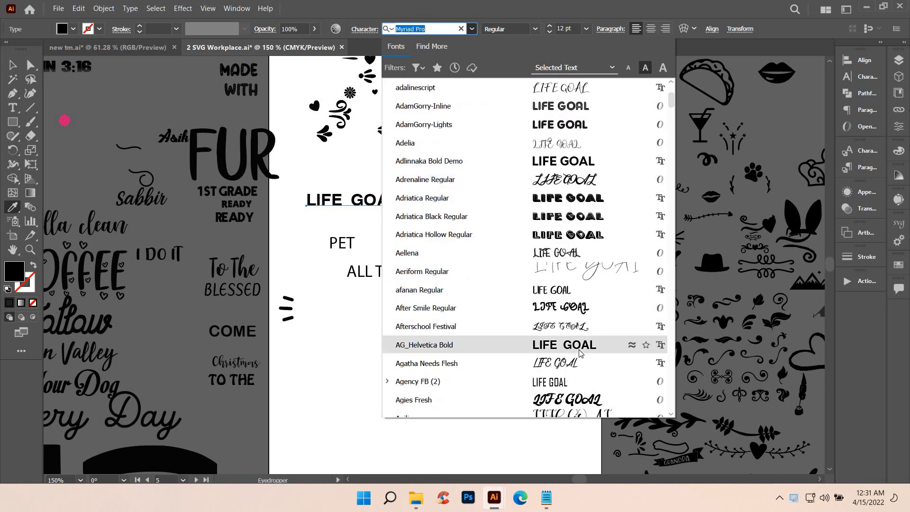
pyautogui.scroll(-2, 583, 352)
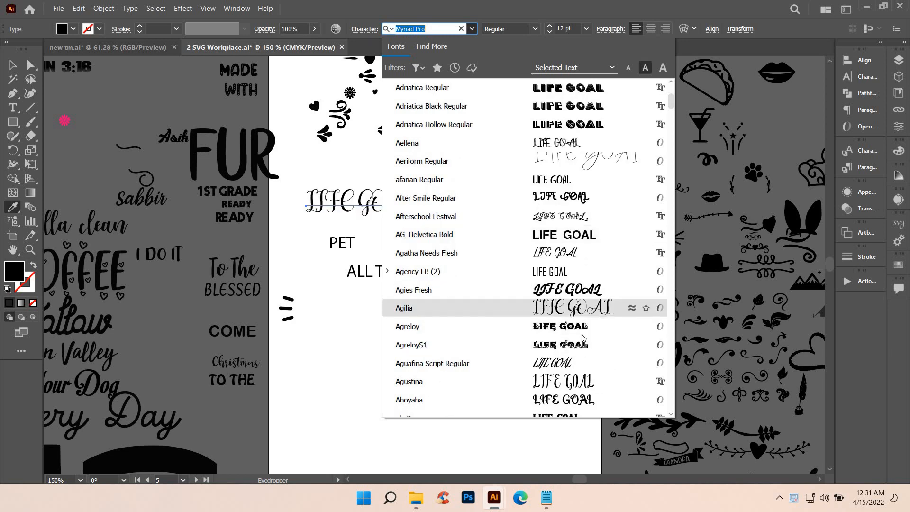
pyautogui.scroll(-3, 585, 344)
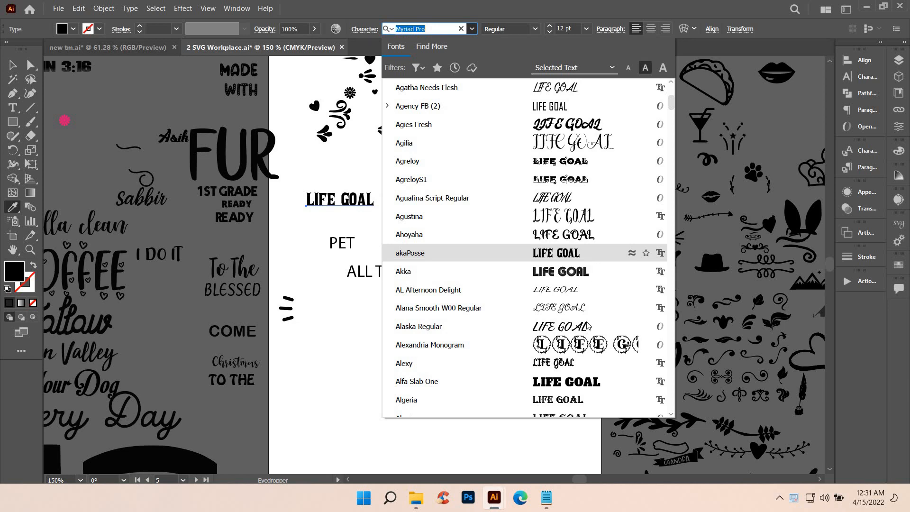
pyautogui.scroll(-2, 582, 326)
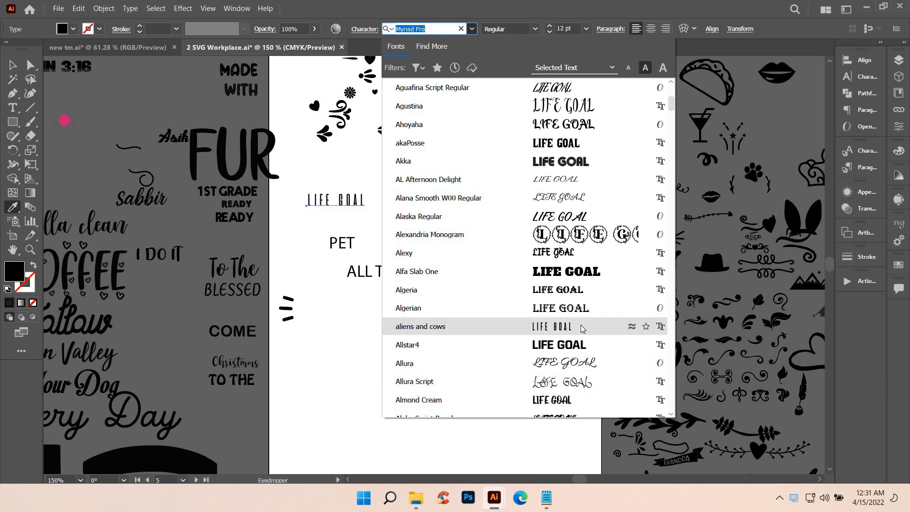
pyautogui.scroll(-4, 582, 327)
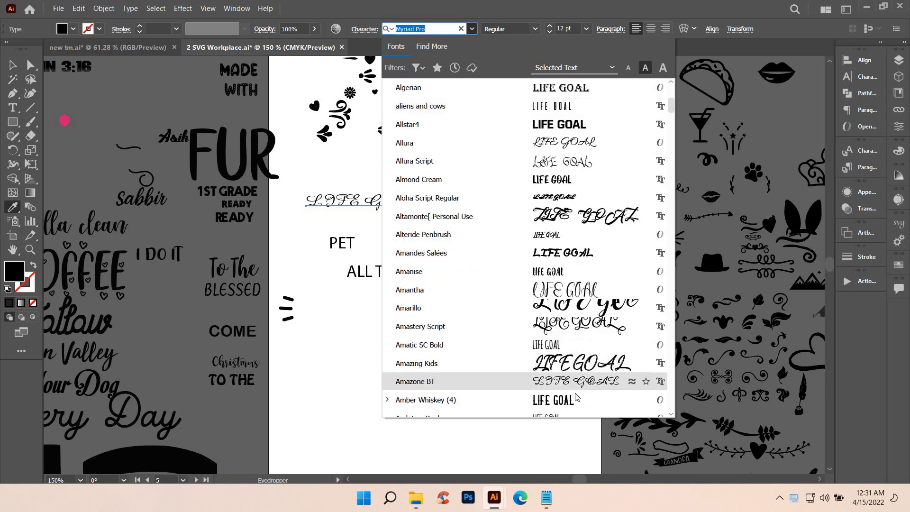
pyautogui.scroll(-3, 577, 397)
pyautogui.scroll(-5, 586, 363)
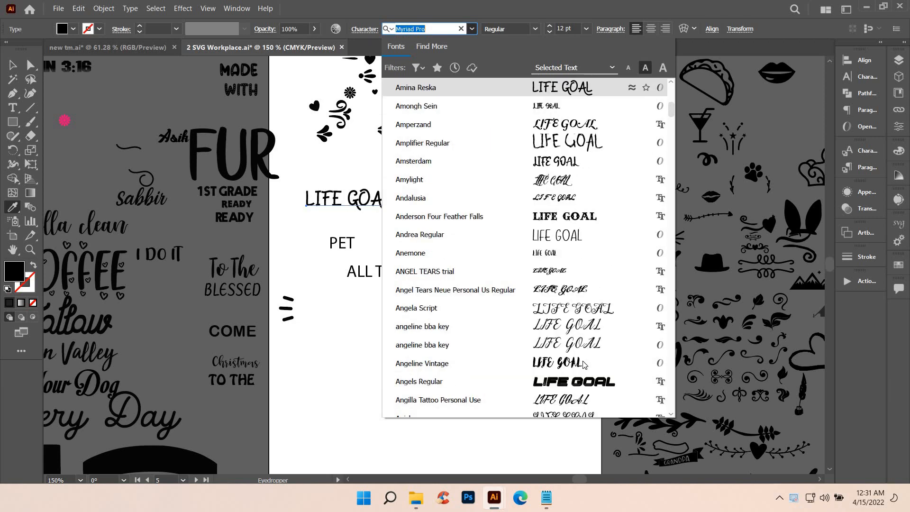
pyautogui.scroll(-3, 585, 362)
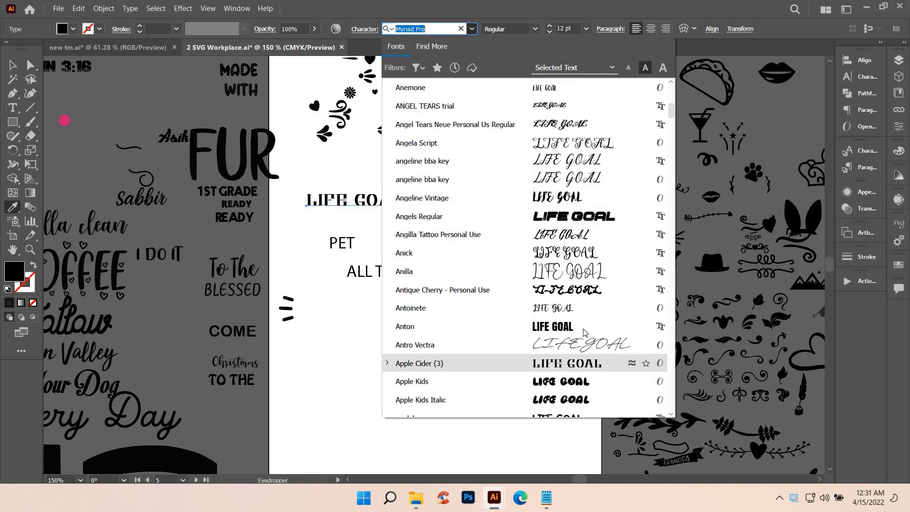
pyautogui.press('Return')
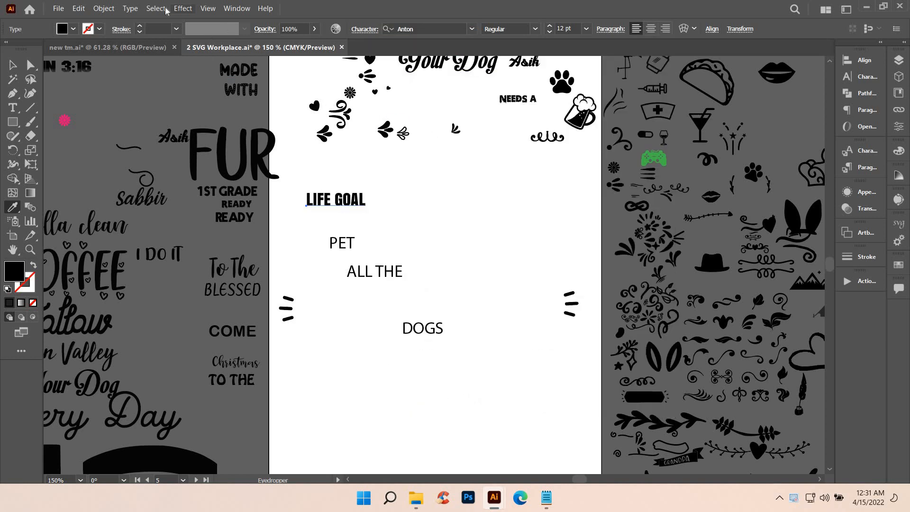
# Add a horizontal Arc warp effect to the LIFE GOAL text with -2% horizontal distortion
pyautogui.click(183, 10)
pyautogui.click(183, 9)
pyautogui.click(184, 10)
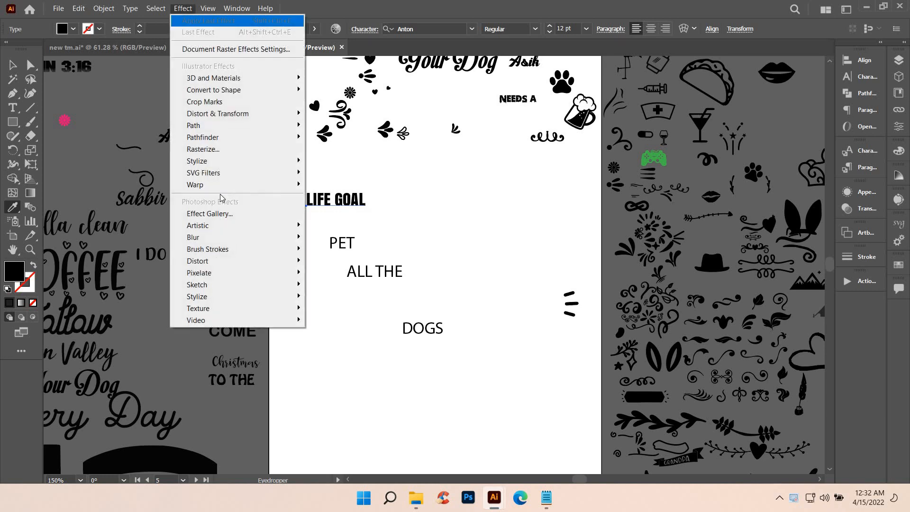
pyautogui.moveTo(219, 186)
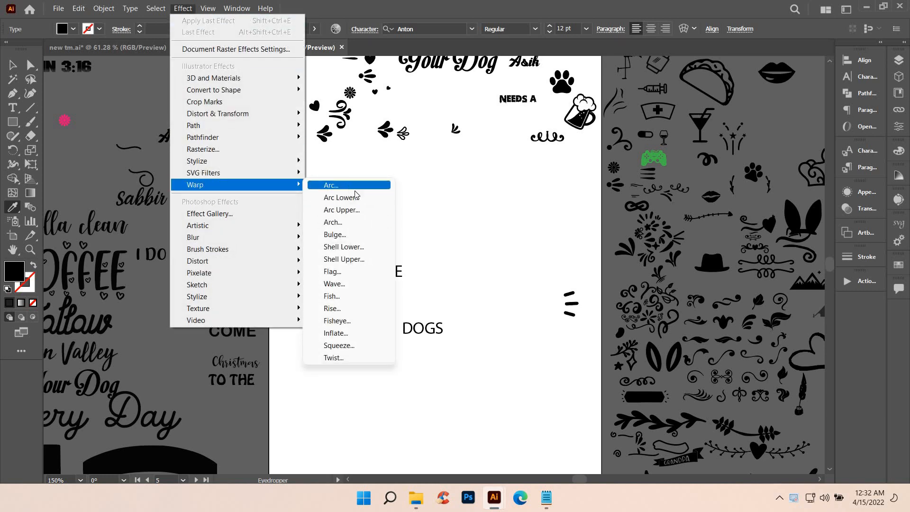
pyautogui.click(334, 183)
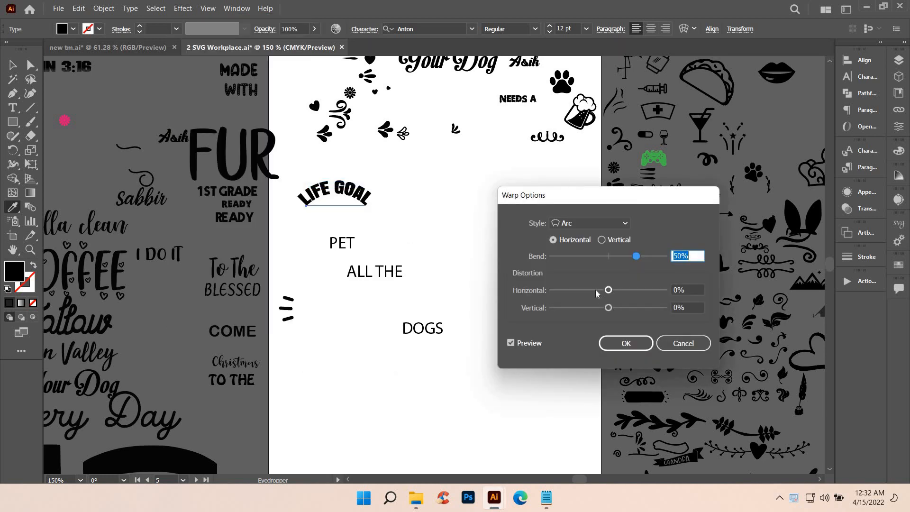
pyautogui.moveTo(596, 290); pyautogui.dragTo(580, 290)
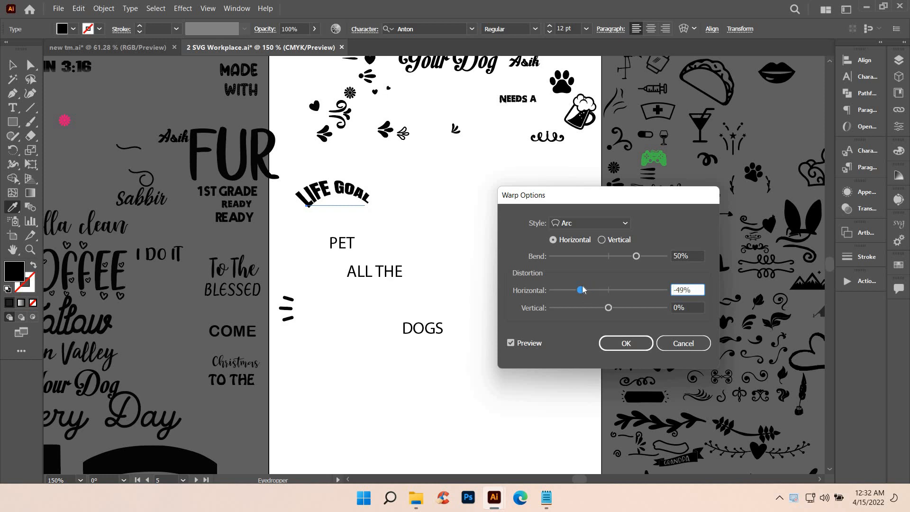
pyautogui.moveTo(597, 291); pyautogui.dragTo(598, 291)
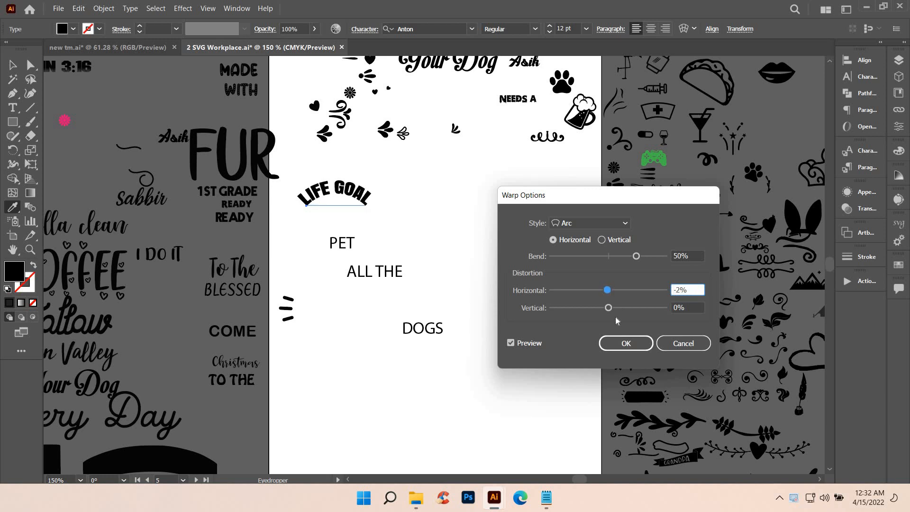
# Adjust the bend of the LIFE GOAL arc to about 59% and apply the warp
pyautogui.click(613, 257)
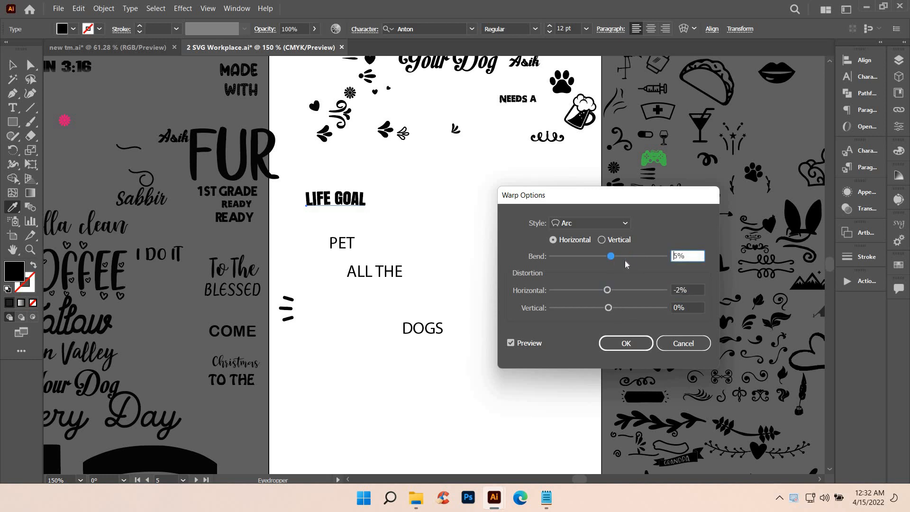
pyautogui.moveTo(626, 261); pyautogui.dragTo(632, 262)
pyautogui.click(648, 263)
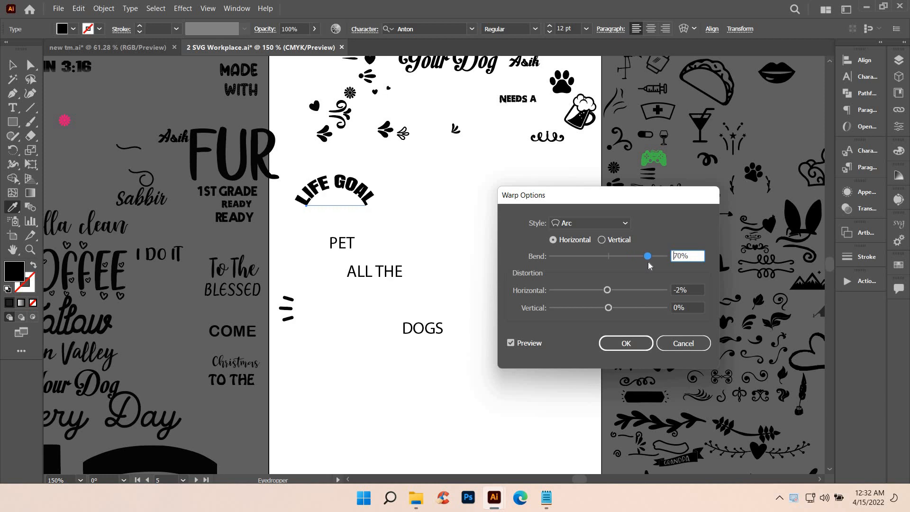
pyautogui.click(638, 261)
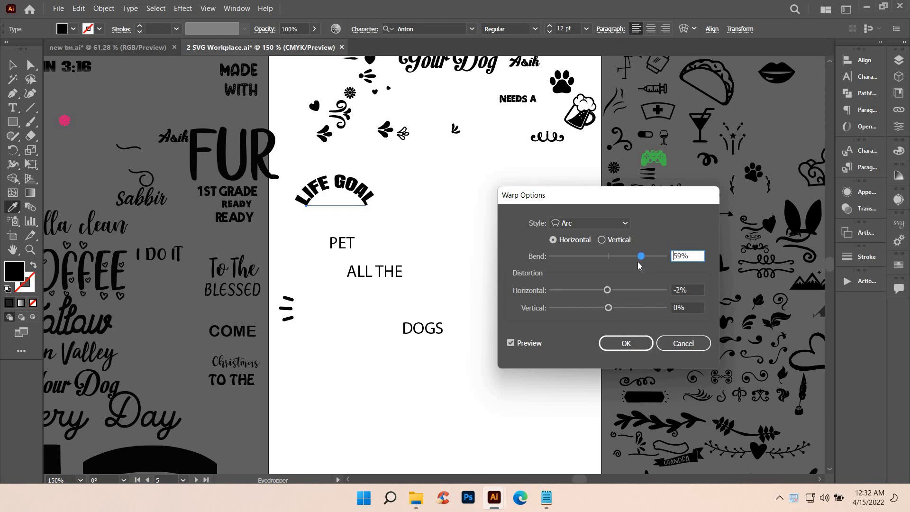
pyautogui.click(642, 339)
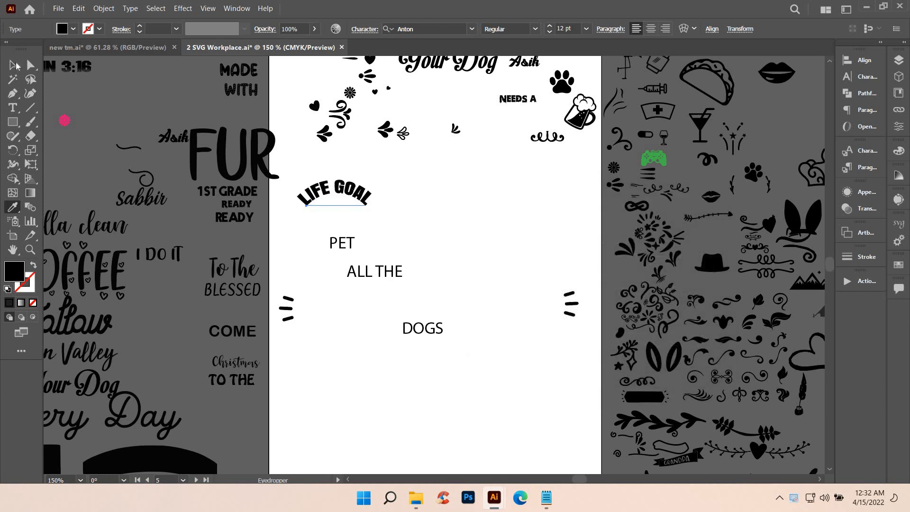
# Move the arched LIFE GOAL text toward the artboard's horizontal centre and deselect it
pyautogui.press('v')
pyautogui.click(311, 195)
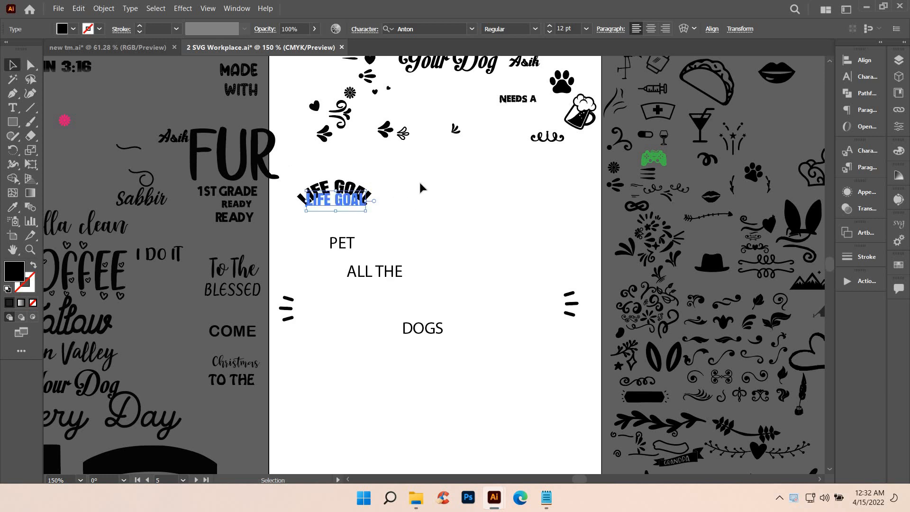
pyautogui.moveTo(421, 188); pyautogui.dragTo(422, 191)
pyautogui.click(422, 258)
# Try lettering samples on the PET text with the Eyedropper, settling on the Black Star script of the "Every Day" sample
pyautogui.click(345, 242)
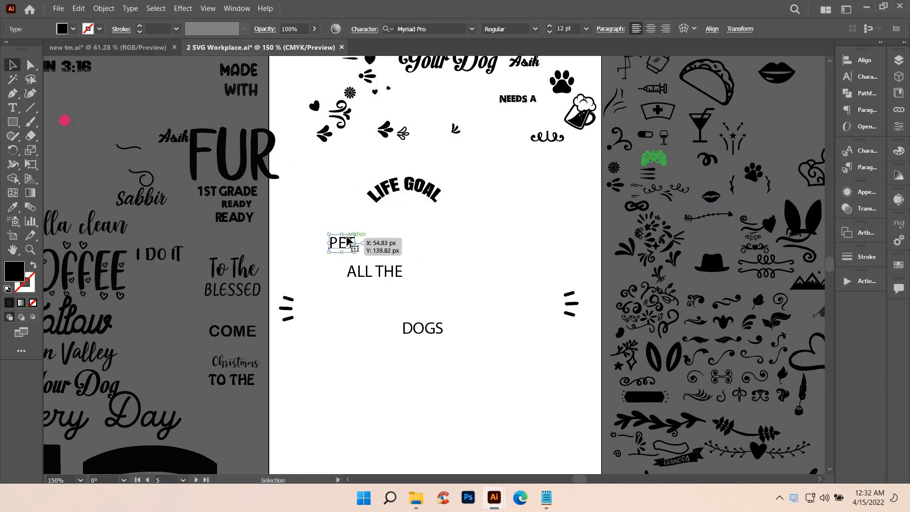
pyautogui.press('i')
pyautogui.click(242, 263)
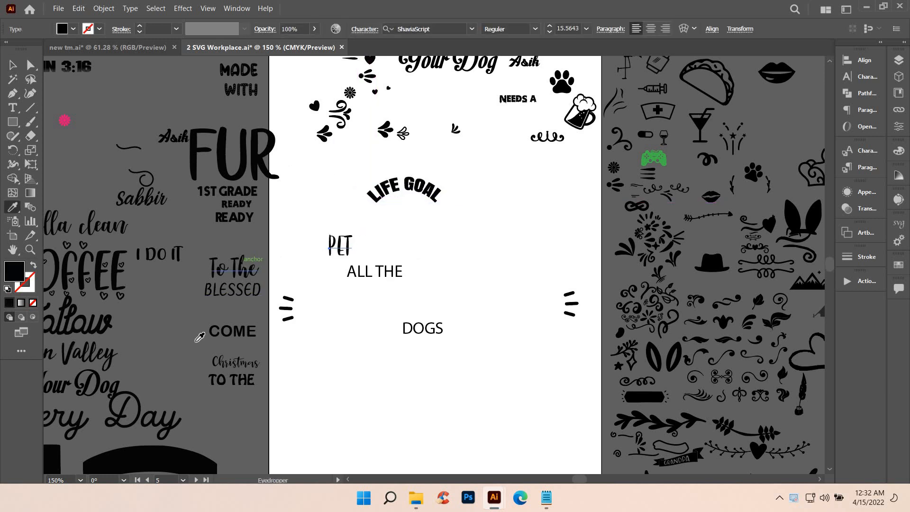
pyautogui.click(107, 386)
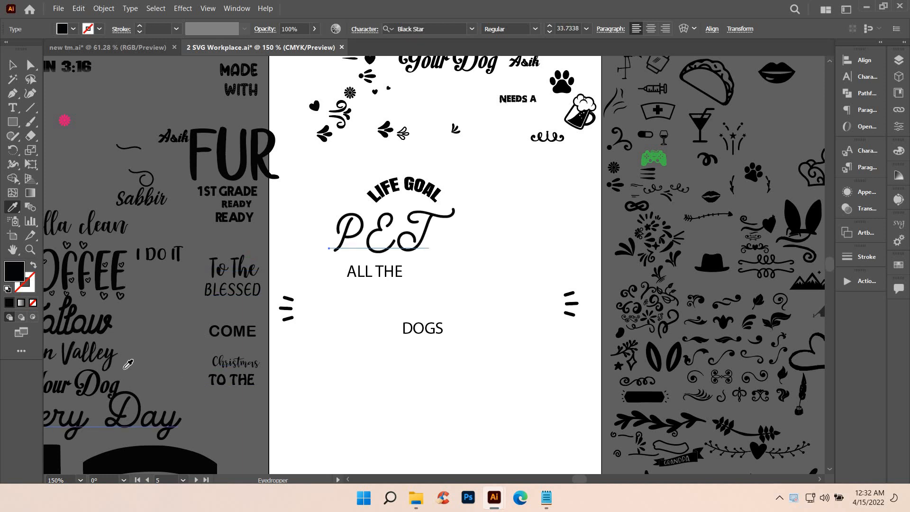
pyautogui.click(95, 376)
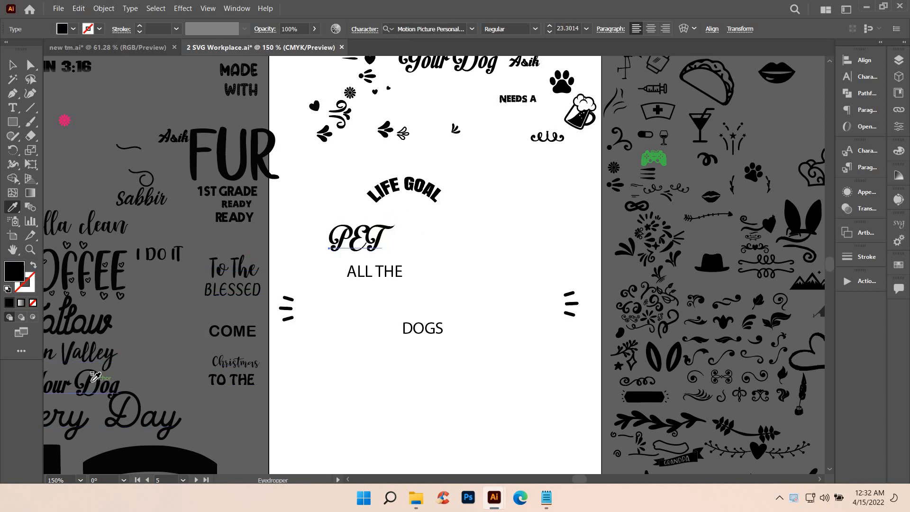
pyautogui.click(123, 417)
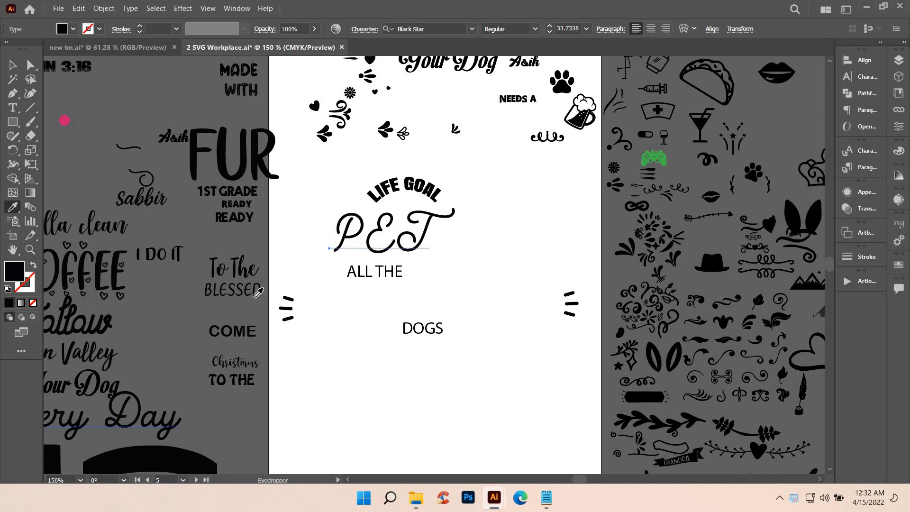
# Scale the PET text down to about 26.5 pt and place it directly beneath the arched LIFE GOAL
pyautogui.click(13, 63)
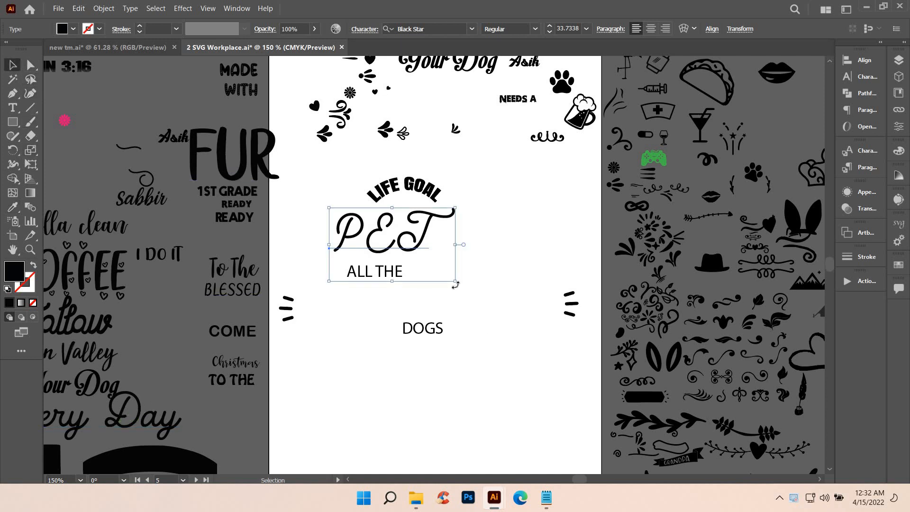
pyautogui.moveTo(456, 281); pyautogui.dragTo(425, 231)
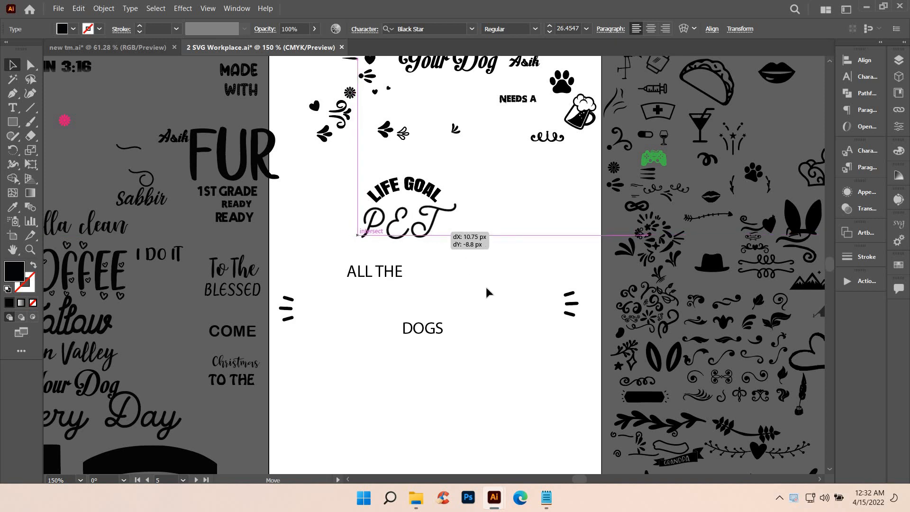
pyautogui.click(486, 284)
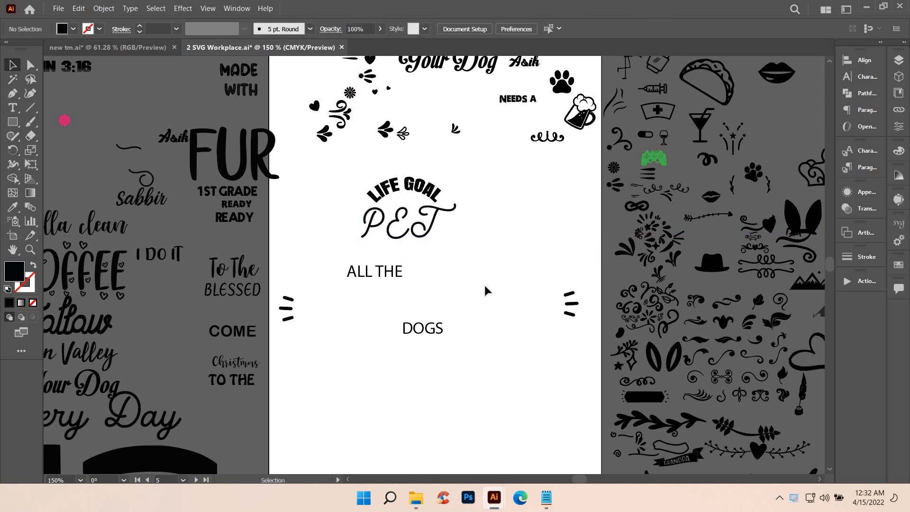
# Try lettering samples on ALL THE with the Eyedropper, settling on Sugar Donut Heart, and enlarge the text directly beneath PET
pyautogui.click(404, 274)
pyautogui.press('i')
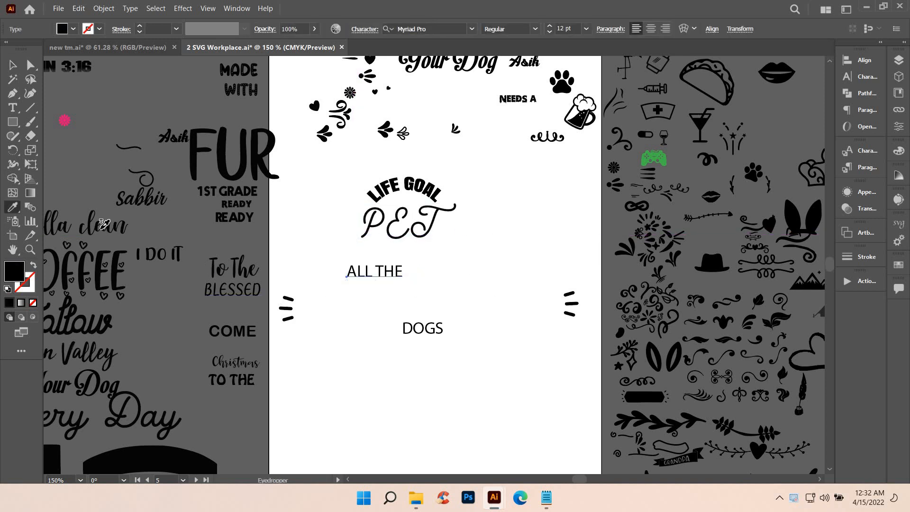
pyautogui.click(116, 228)
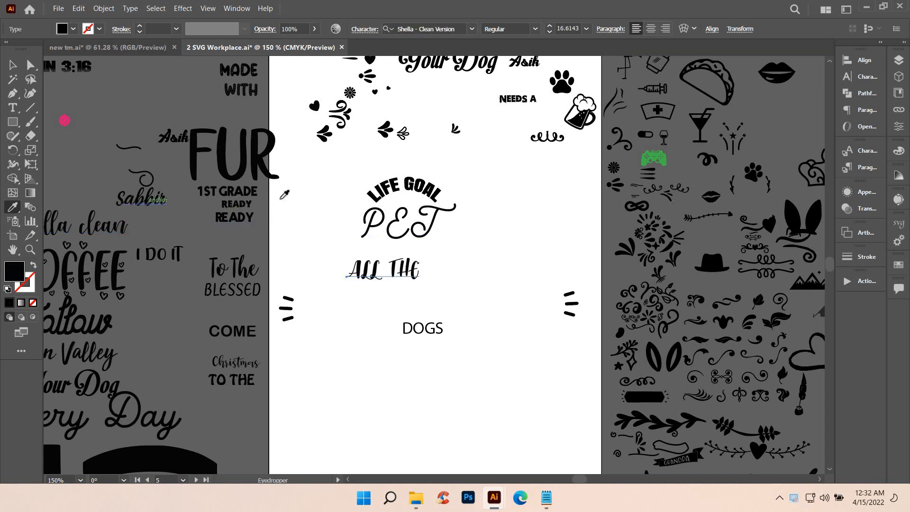
pyautogui.click(231, 188)
pyautogui.click(227, 191)
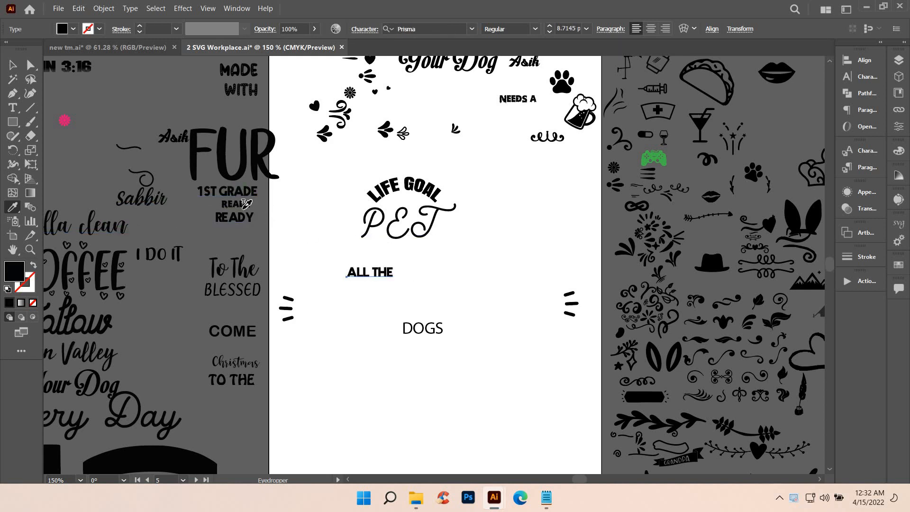
pyautogui.click(241, 208)
pyautogui.click(244, 203)
pyautogui.click(250, 73)
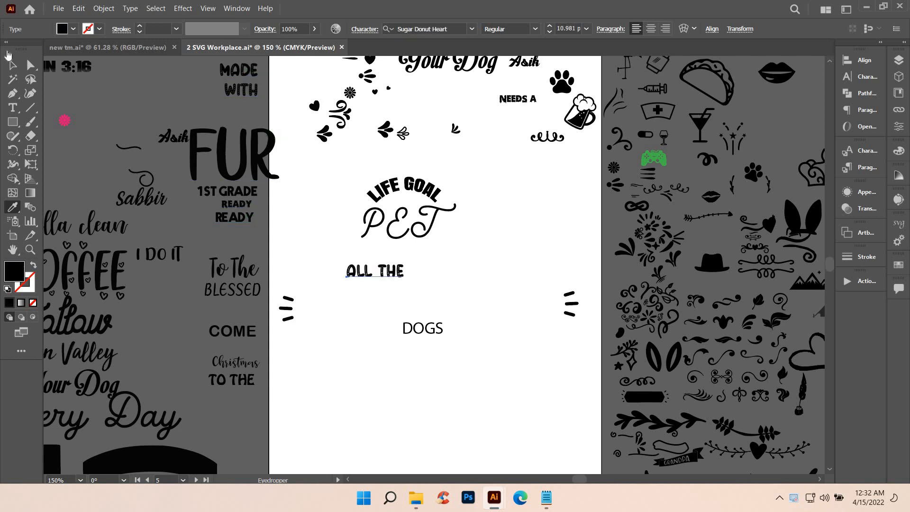
pyautogui.press('v')
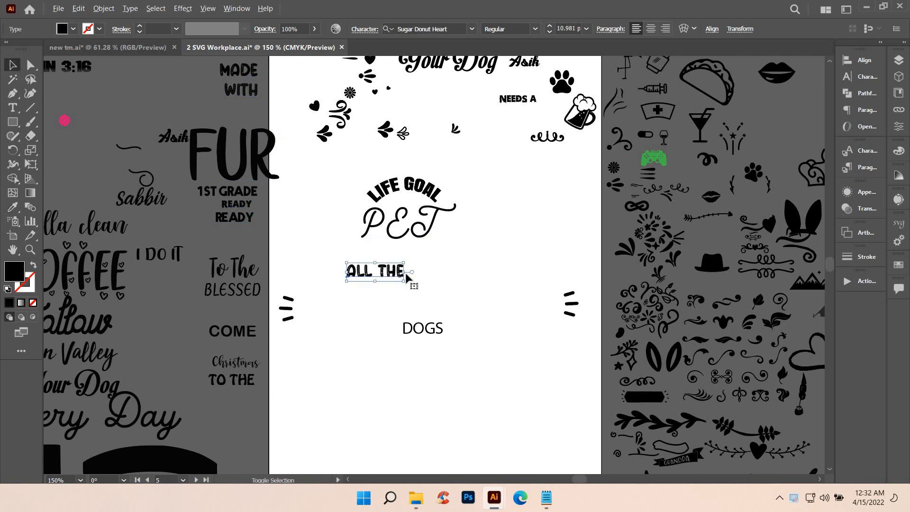
pyautogui.moveTo(406, 278); pyautogui.dragTo(438, 308)
# Give DOGS the same lettering as ALL THE with the Eyedropper and place it directly beneath ALL THE
pyautogui.click(438, 331)
pyautogui.click(443, 330)
pyautogui.press('i')
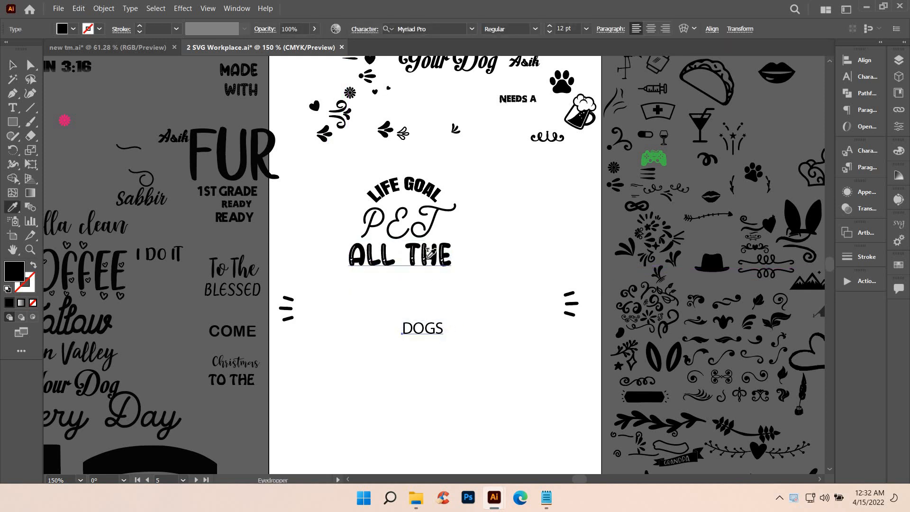
pyautogui.click(428, 256)
pyautogui.click(13, 66)
pyautogui.moveTo(428, 326); pyautogui.dragTo(390, 284)
# Restyle PET with the dripping lettering of the NEEDS A sample and enlarge it to about 16.8 pt under the LIFE GOAL arch
pyautogui.click(432, 223)
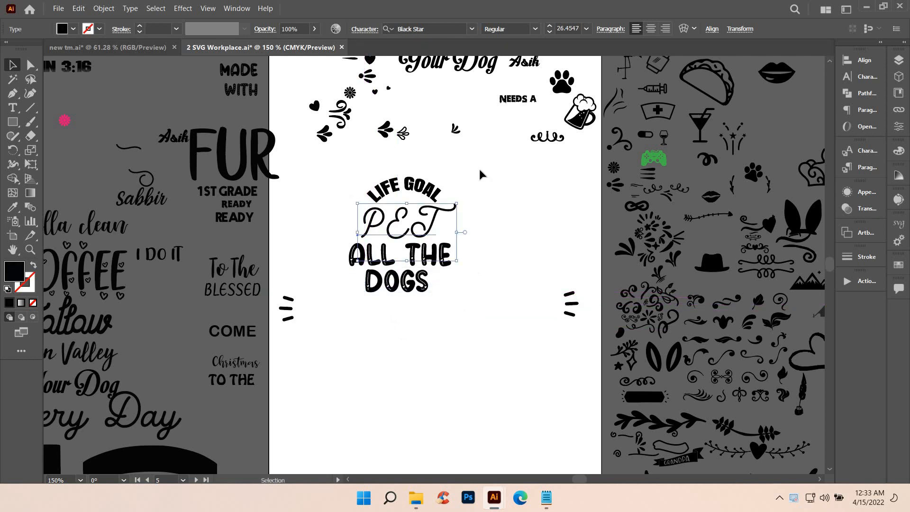
pyautogui.press('i')
pyautogui.click(517, 99)
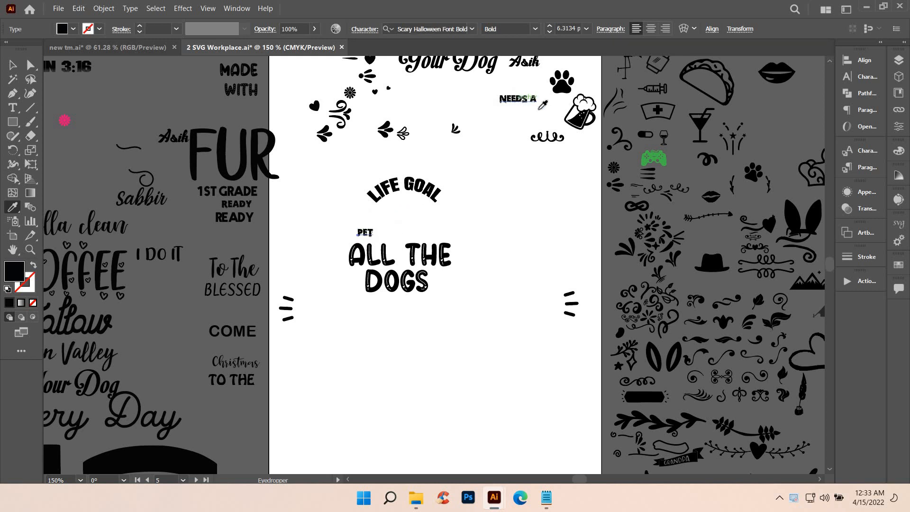
pyautogui.click(13, 65)
pyautogui.click(365, 233)
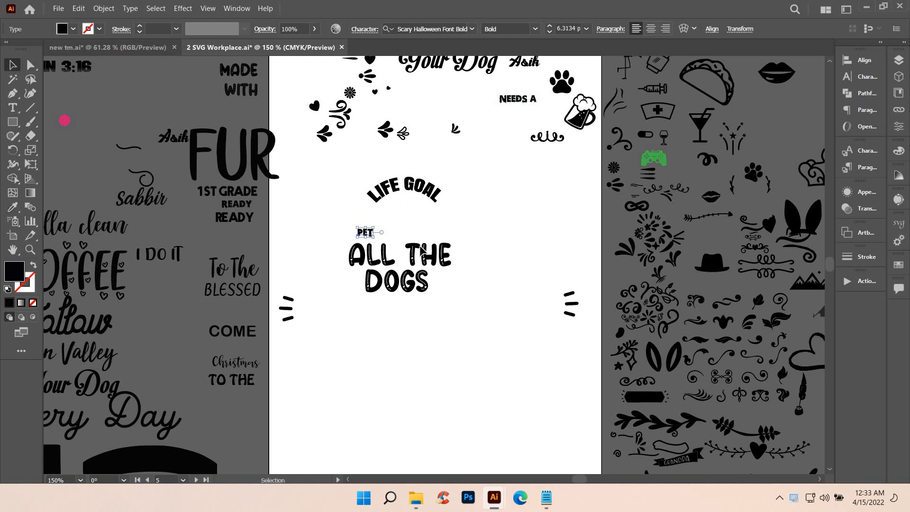
pyautogui.scroll(1, 370, 236)
pyautogui.moveTo(385, 276); pyautogui.dragTo(419, 248)
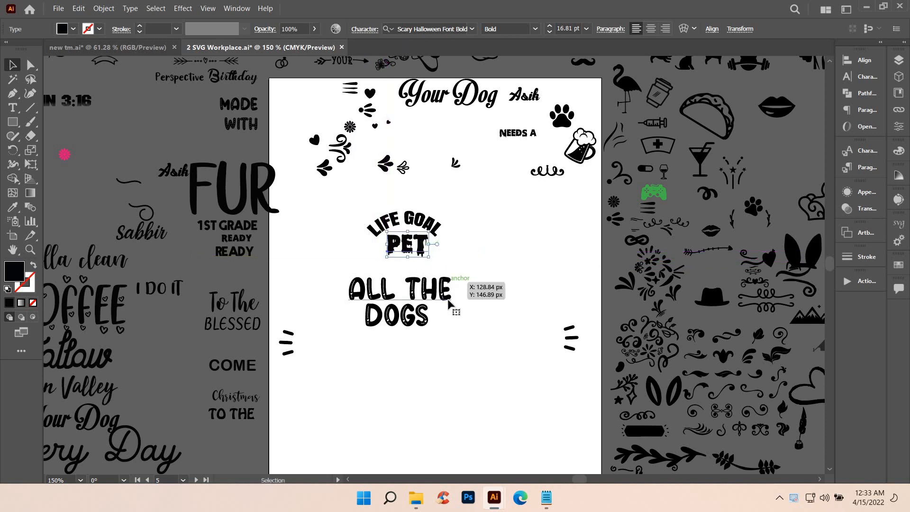
# Scale ALL THE to about 11.7 pt and DOGS to about 14.6 pt, stacking them closely beneath PET
pyautogui.click(444, 299)
pyautogui.moveTo(446, 301); pyautogui.dragTo(428, 274)
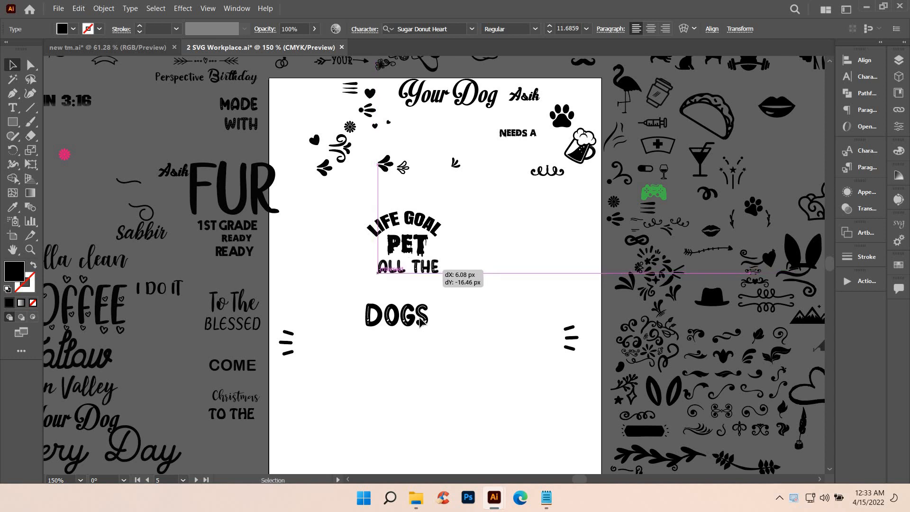
pyautogui.click(421, 319)
pyautogui.moveTo(416, 327); pyautogui.dragTo(413, 291)
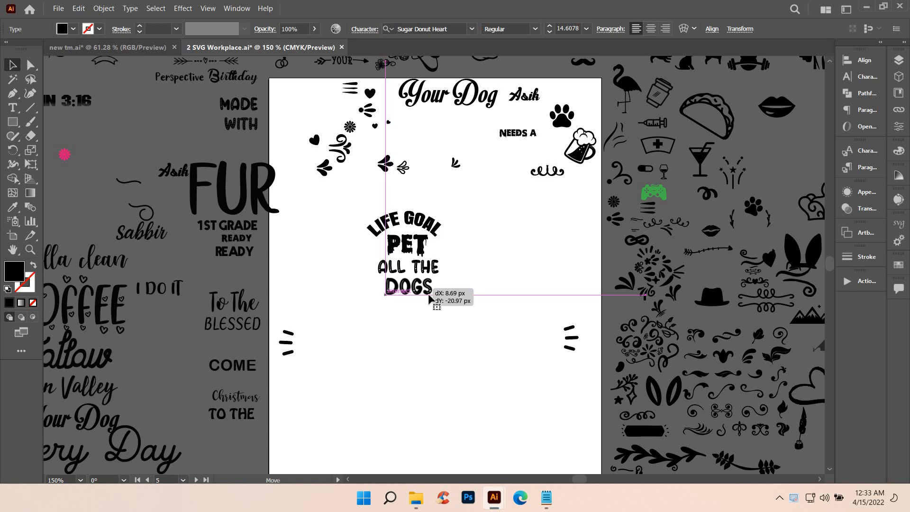
# Nudge the arched LIFE GOAL heading slightly to centre it over PET and deselect it
pyautogui.click(440, 255)
pyautogui.scroll(2, 440, 255)
pyautogui.scroll(2, 439, 255)
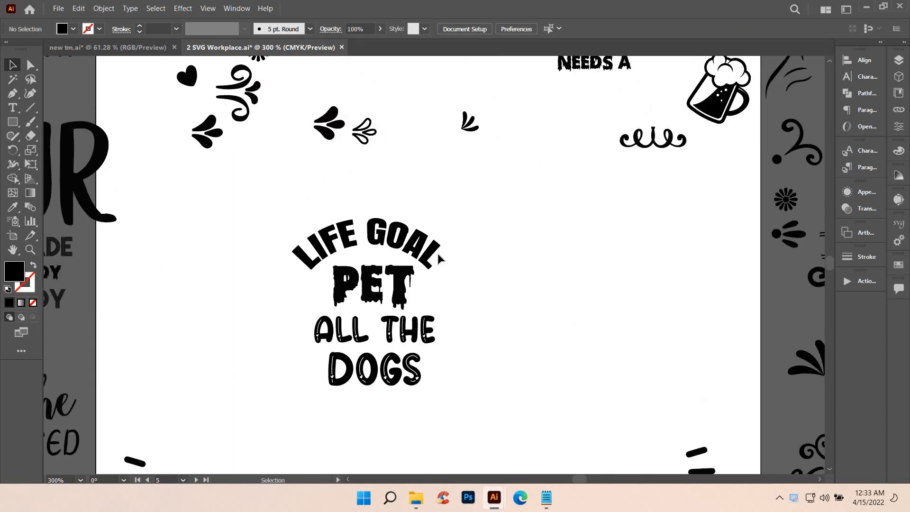
pyautogui.moveTo(437, 253)
pyautogui.mouseDown()
pyautogui.moveTo(497, 255)
pyautogui.moveTo(435, 257)
pyautogui.mouseUp()
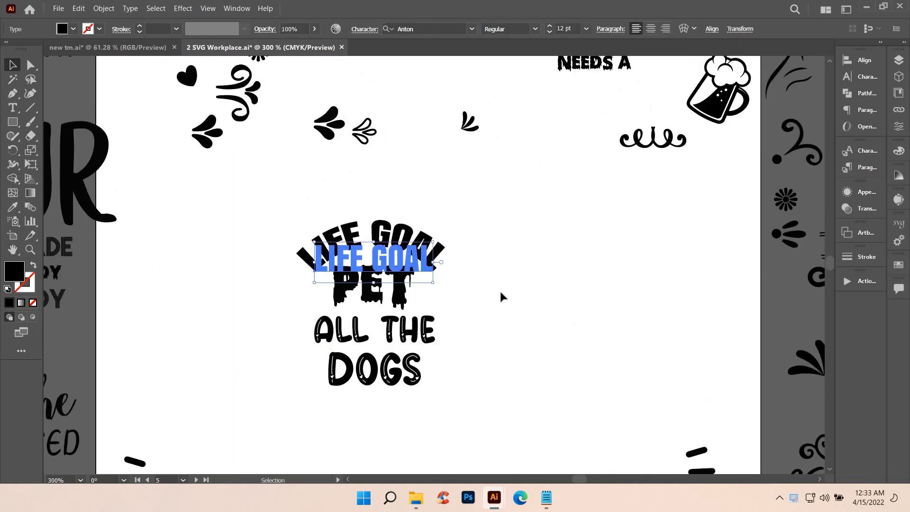
pyautogui.click(499, 295)
# Place a small copy of the paw print graphic immediately to the right of PET
pyautogui.scroll(2, 513, 306)
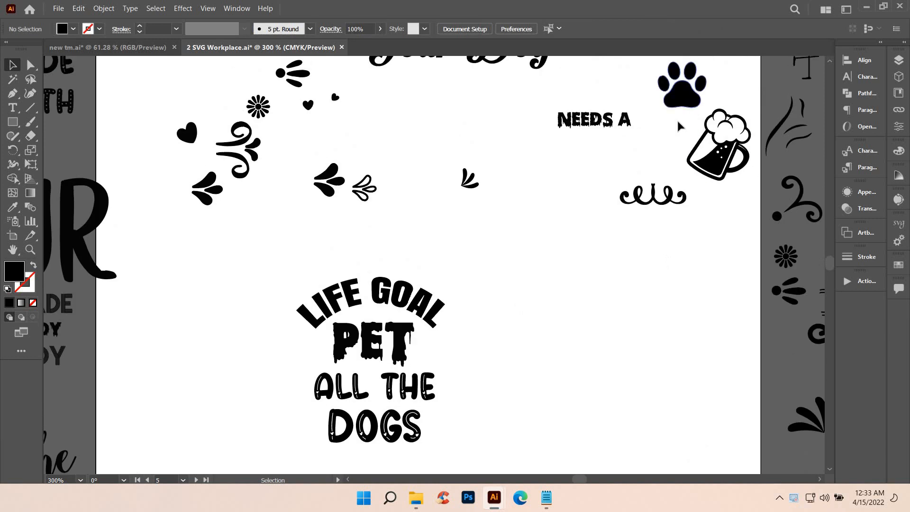
pyautogui.click(687, 97)
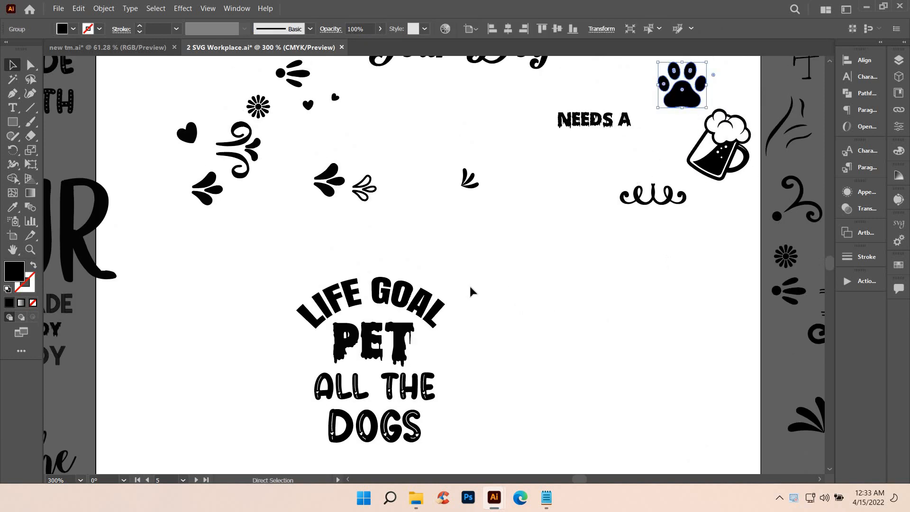
pyautogui.hotkey('ctrl', 'v')
pyautogui.moveTo(450, 278); pyautogui.dragTo(432, 353)
# Make a reflected copy of the small paw print and move it to the left side of PET
pyautogui.rightClick(432, 350)
pyautogui.moveTo(521, 282)
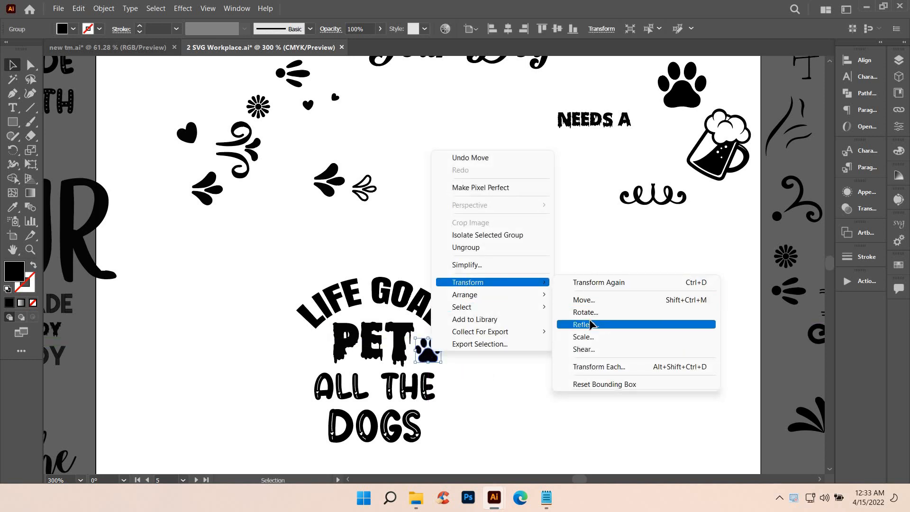
pyautogui.click(591, 324)
pyautogui.click(460, 325)
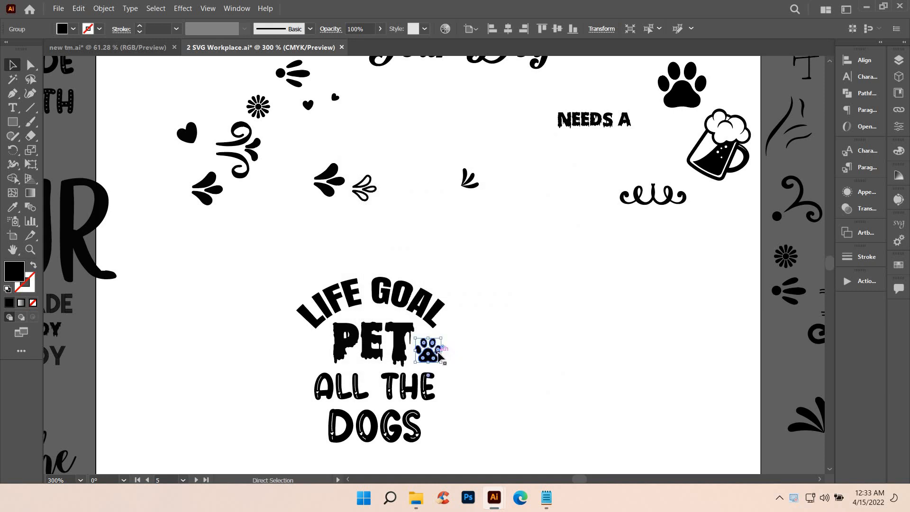
pyautogui.hotkey('ctrl', 'v')
pyautogui.moveTo(476, 358); pyautogui.dragTo(314, 353)
pyautogui.moveTo(447, 357); pyautogui.dragTo(448, 358)
pyautogui.click(454, 388)
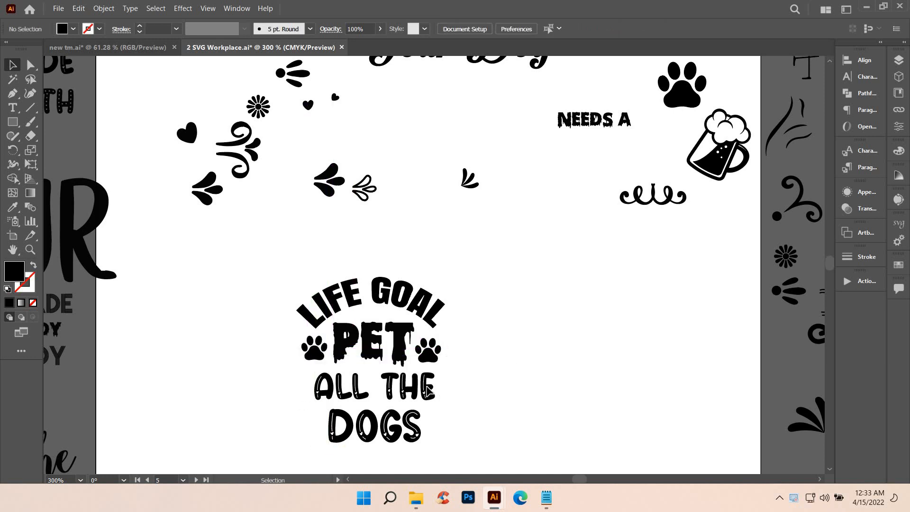
# Enlarge ALL THE to about 13.7 pt so it spans the width of the row with PET and the paws
pyautogui.click(435, 404)
pyautogui.moveTo(445, 412); pyautogui.dragTo(448, 391)
# Try the LIFE GOAL heading's Anton lettering on ALL THE and restore its Sugar Donut Heart style
pyautogui.press('i')
pyautogui.click(374, 304)
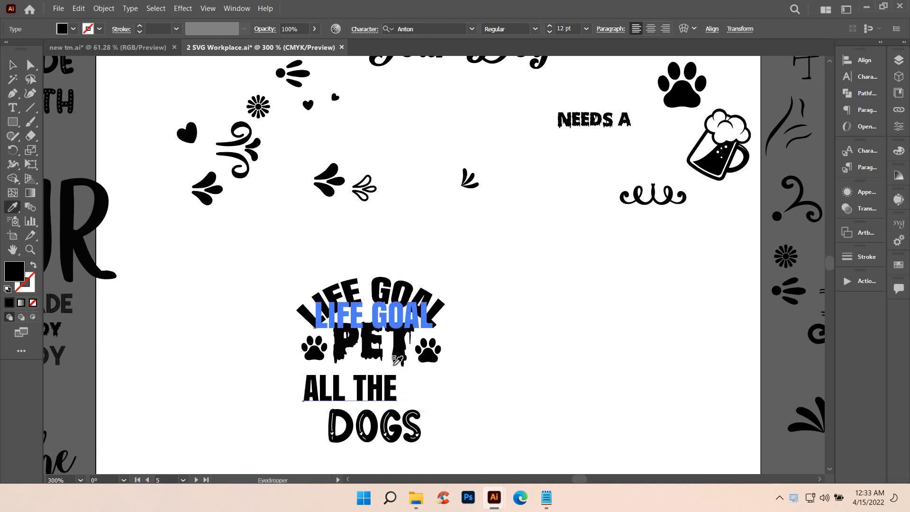
pyautogui.press('v')
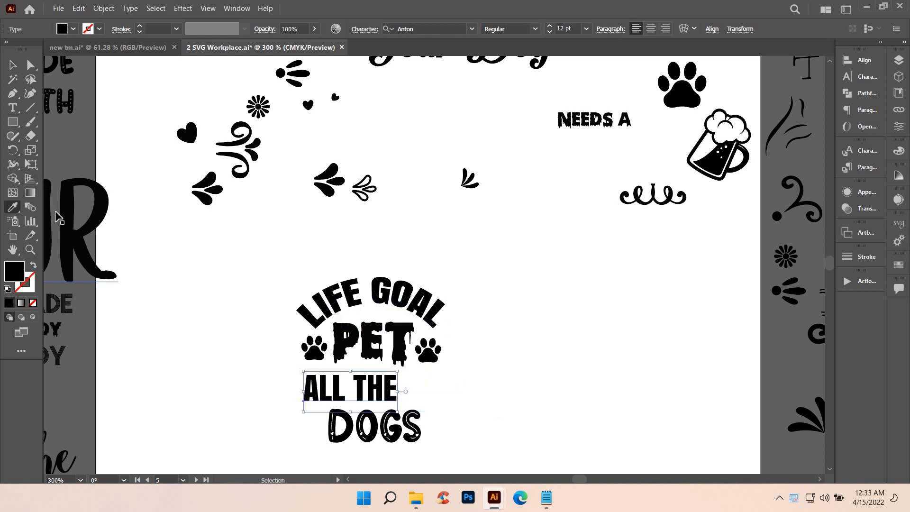
pyautogui.click(375, 426)
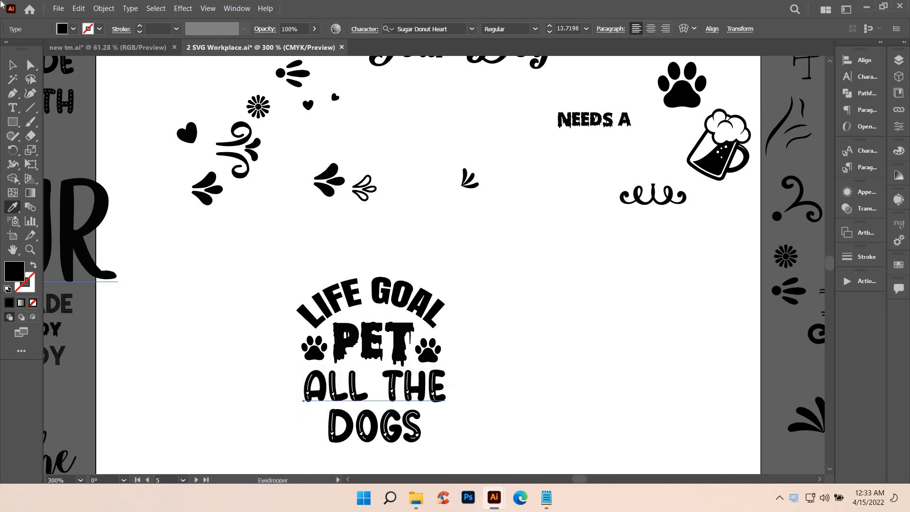
pyautogui.click(12, 65)
pyautogui.click(485, 315)
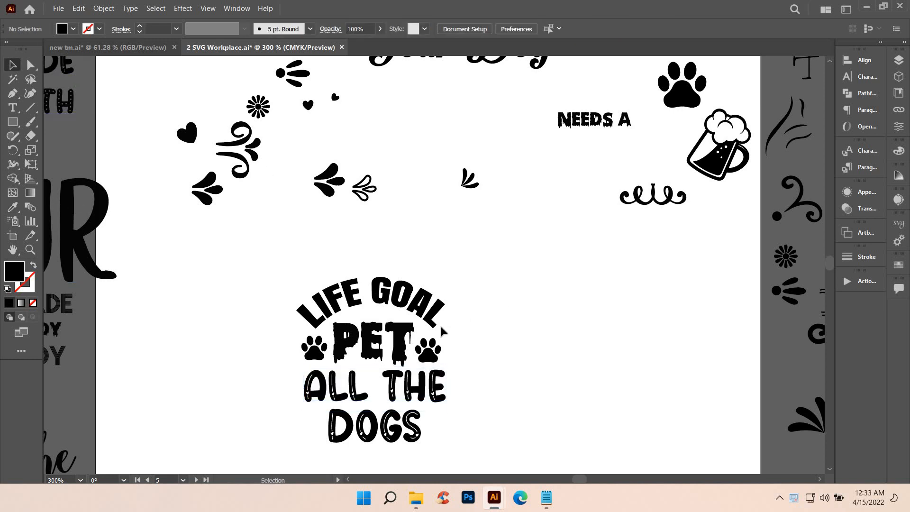
# Place a small copy of the three-dash accent graphic immediately to the right of DOGS
pyautogui.scroll(-2, 496, 346)
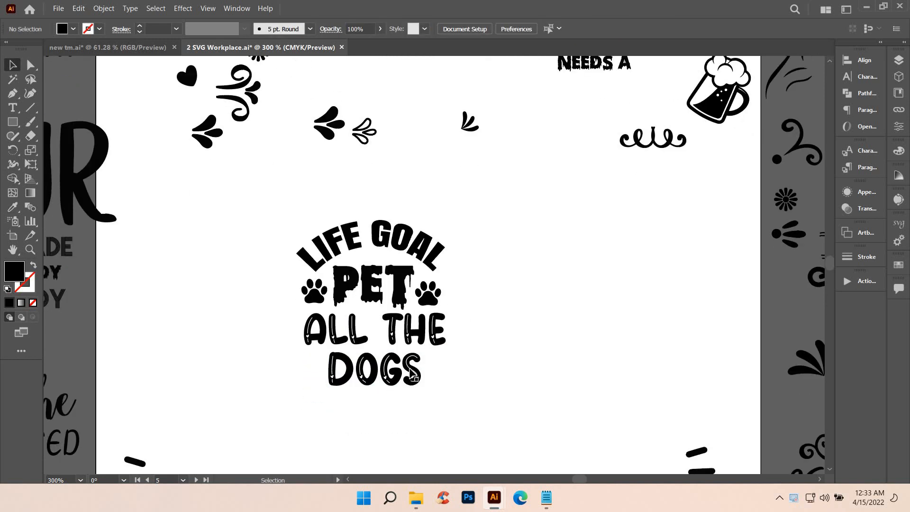
pyautogui.click(414, 375)
pyautogui.scroll(-2, 689, 379)
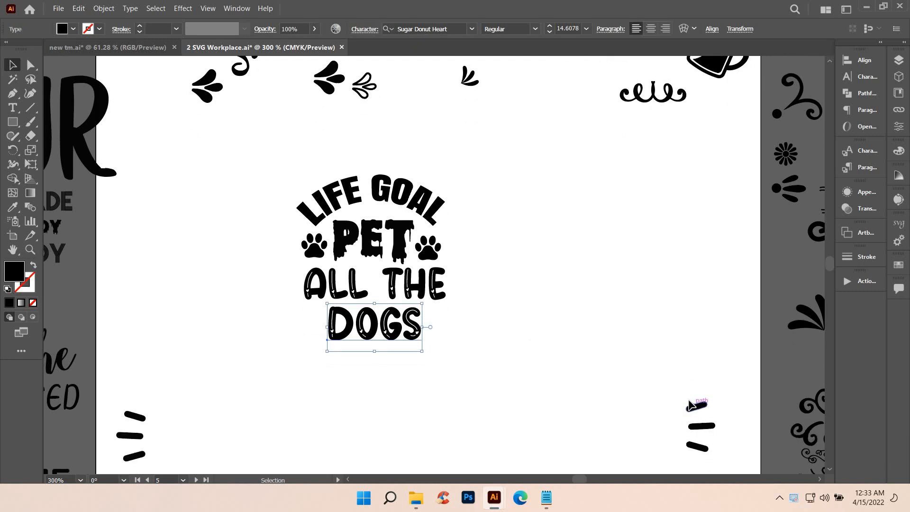
pyautogui.moveTo(690, 405); pyautogui.dragTo(433, 325)
# Make a reflected copy of the small dash accent, move it to the left side of DOGS and deselect it
pyautogui.rightClick(433, 325)
pyautogui.moveTo(474, 255)
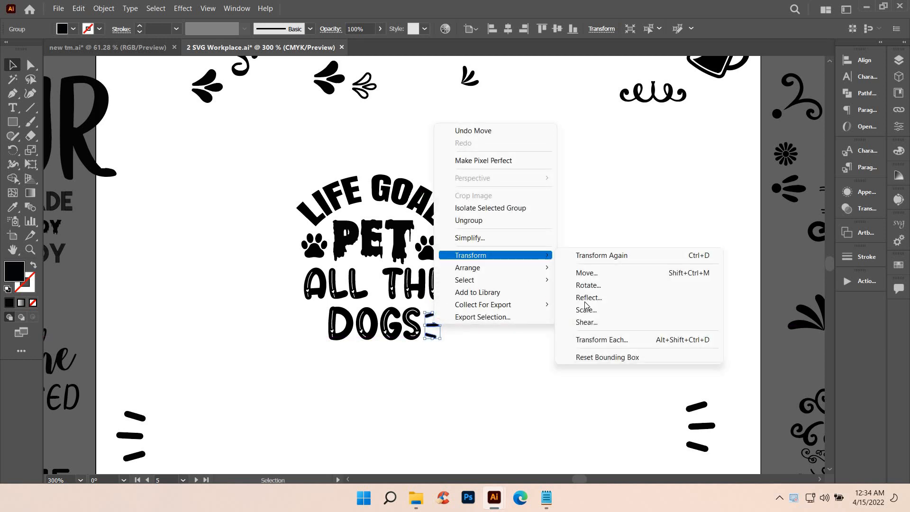
pyautogui.click(587, 297)
pyautogui.click(445, 324)
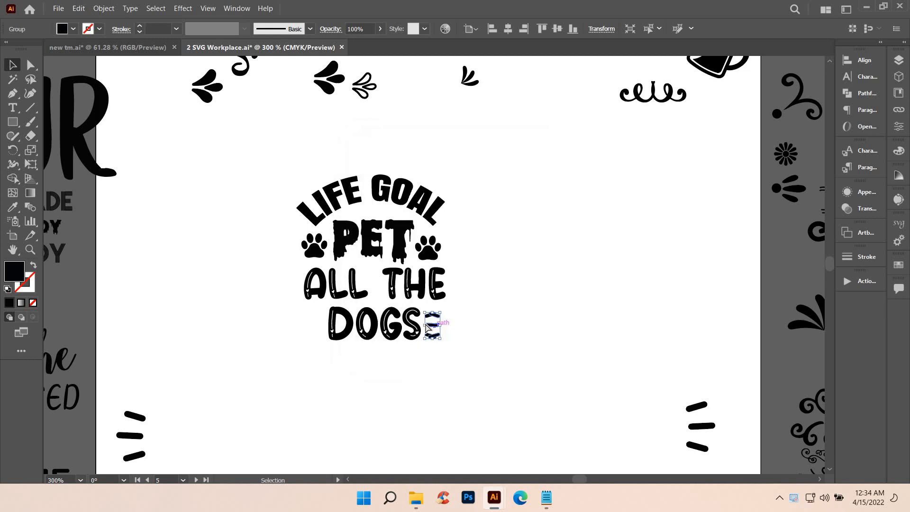
pyautogui.moveTo(432, 325); pyautogui.dragTo(314, 325)
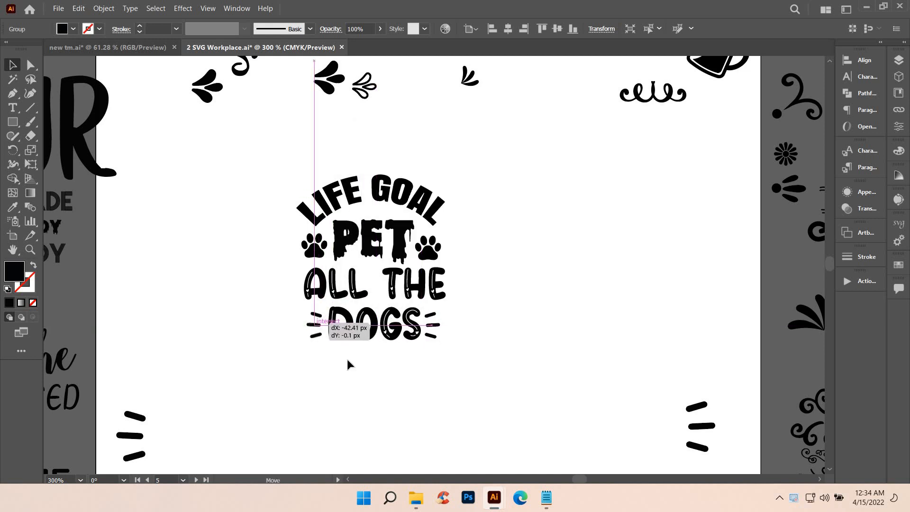
pyautogui.click(347, 360)
pyautogui.click(482, 293)
# Bring the small diagonal bone graphic from the pet icons outside the artboard onto the artboard beside DOGS
pyautogui.scroll(-1, 483, 290)
pyautogui.scroll(2, 521, 291)
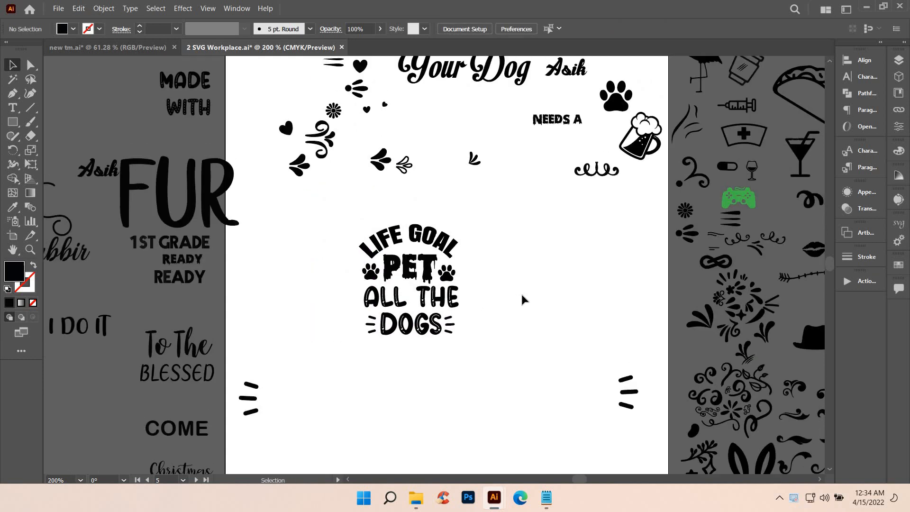
pyautogui.scroll(1, 519, 321)
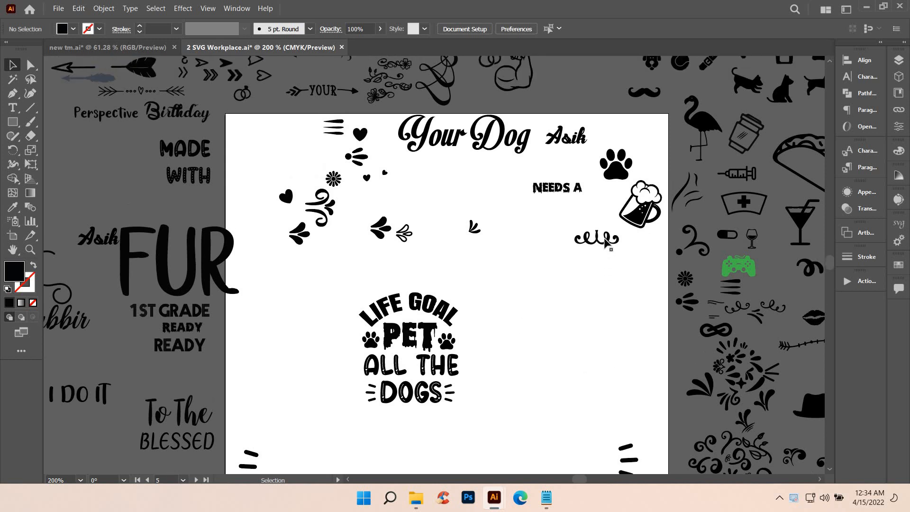
pyautogui.scroll(2, 605, 293)
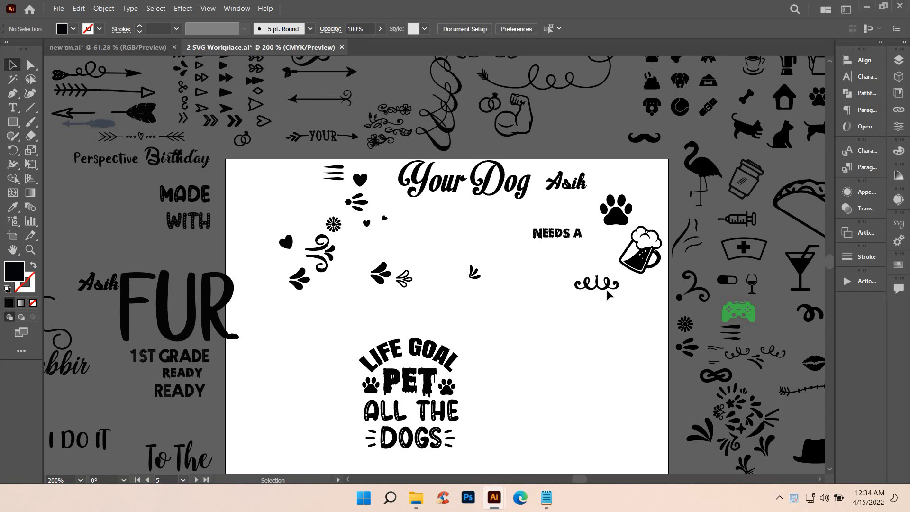
pyautogui.scroll(3, 607, 288)
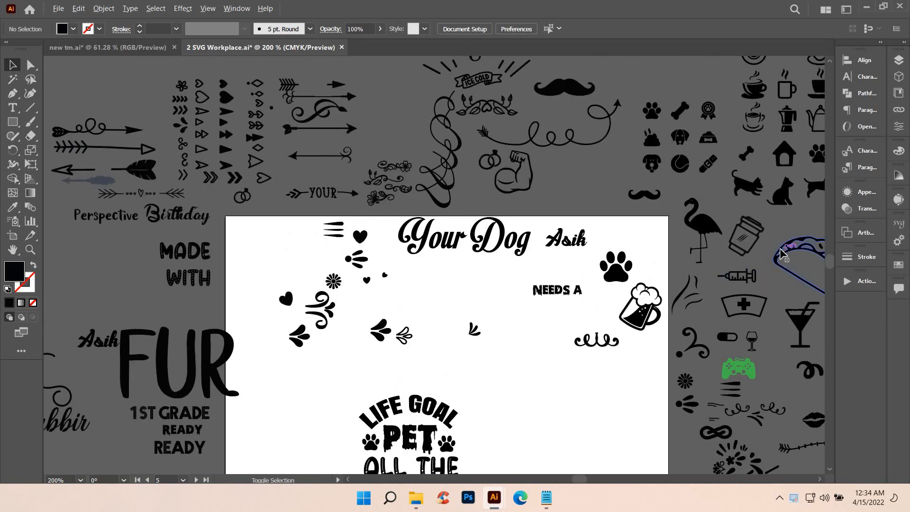
pyautogui.keyDown('alt'); pyautogui.scroll(-1, 782, 256); pyautogui.keyUp('alt')
pyautogui.press('space')
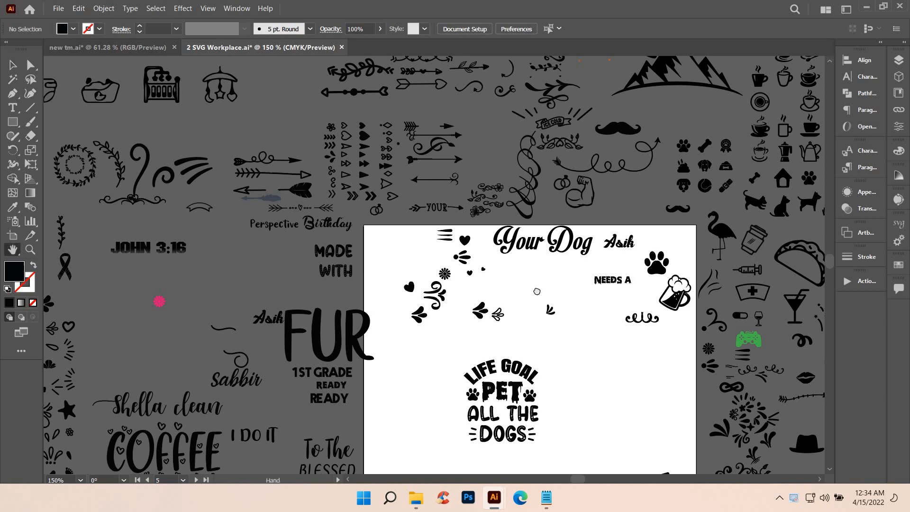
pyautogui.moveTo(757, 261); pyautogui.dragTo(512, 300)
pyautogui.keyDown('alt'); pyautogui.scroll(2, 596, 364); pyautogui.keyUp('alt')
pyautogui.scroll(8, 597, 364)
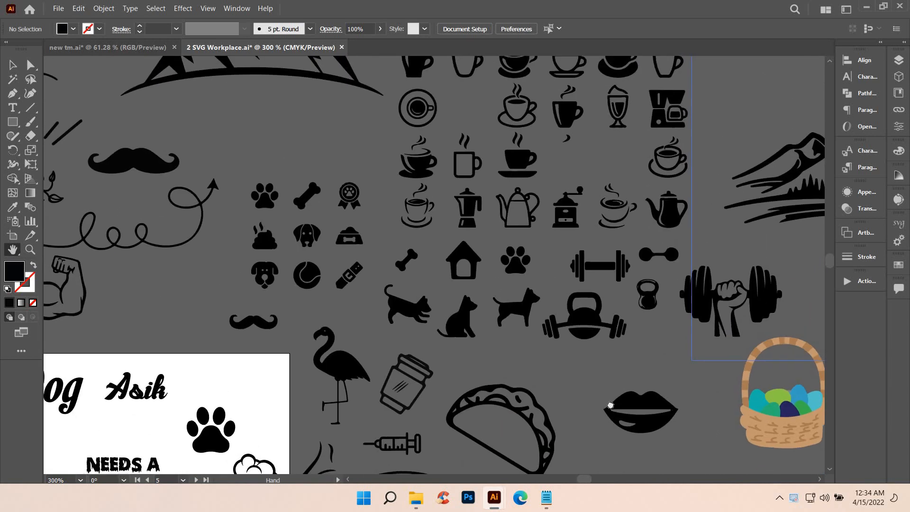
pyautogui.scroll(-3, 708, 319)
pyautogui.hscroll(-4, 708, 318)
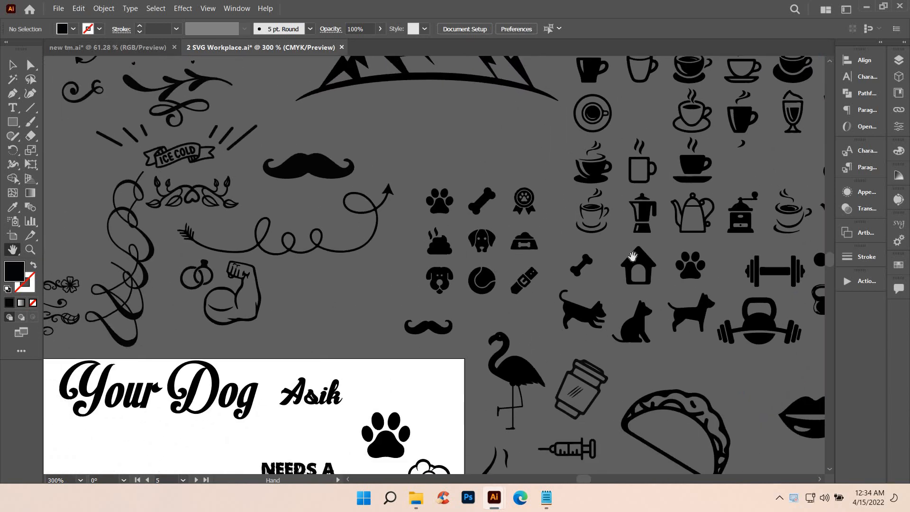
pyautogui.moveTo(610, 257); pyautogui.dragTo(610, 257)
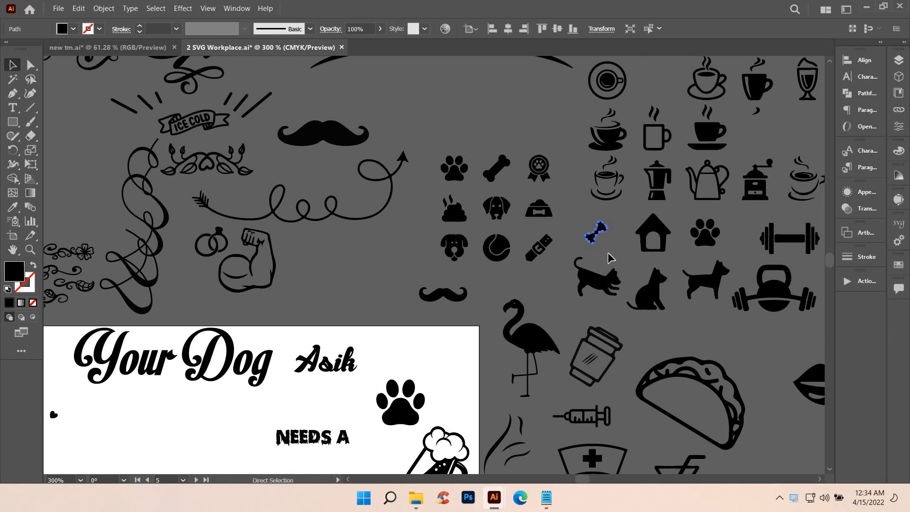
pyautogui.hotkey('ctrl', '0')
pyautogui.moveTo(490, 271); pyautogui.dragTo(467, 270)
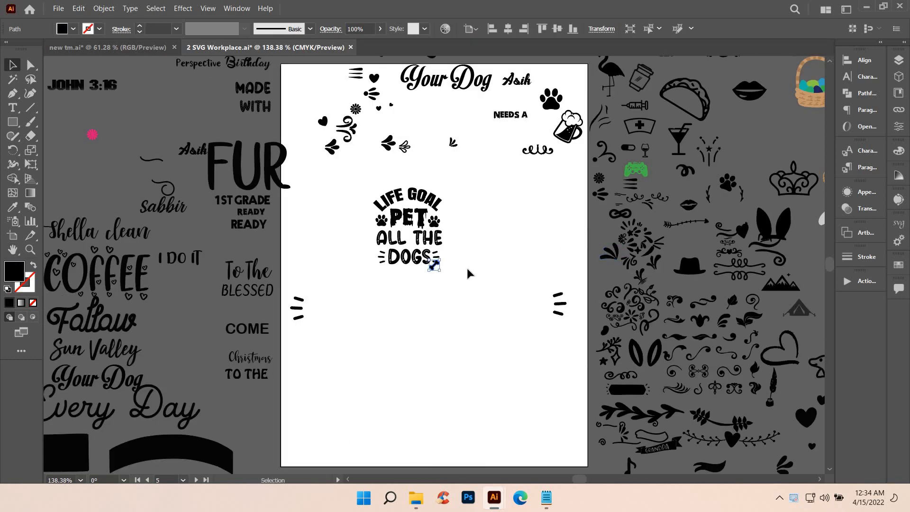
# Move the bone beneath the arched LIFE GOAL heading, rotate it to horizontal and centre it above PET
pyautogui.keyDown('alt'); pyautogui.scroll(4, 467, 270); pyautogui.keyUp('alt')
pyautogui.moveTo(365, 309); pyautogui.dragTo(291, 86)
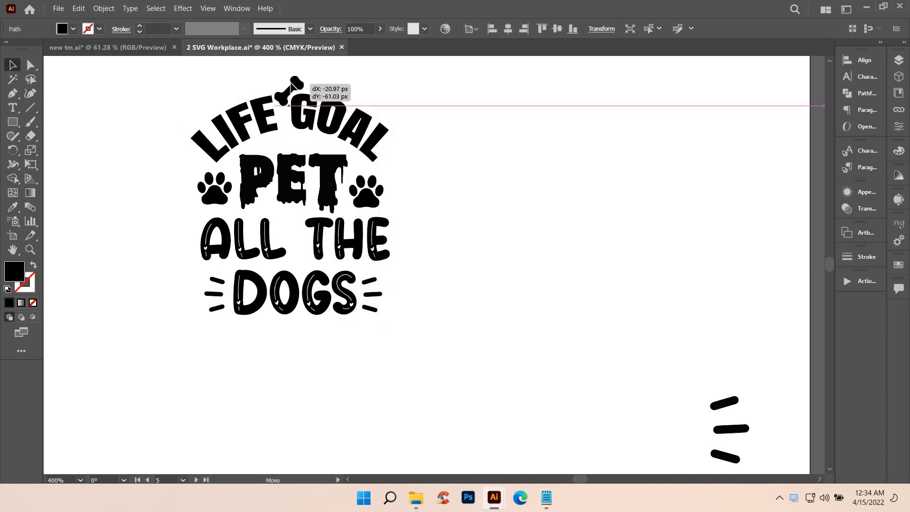
pyautogui.moveTo(277, 148); pyautogui.dragTo(325, 147)
pyautogui.click(479, 206)
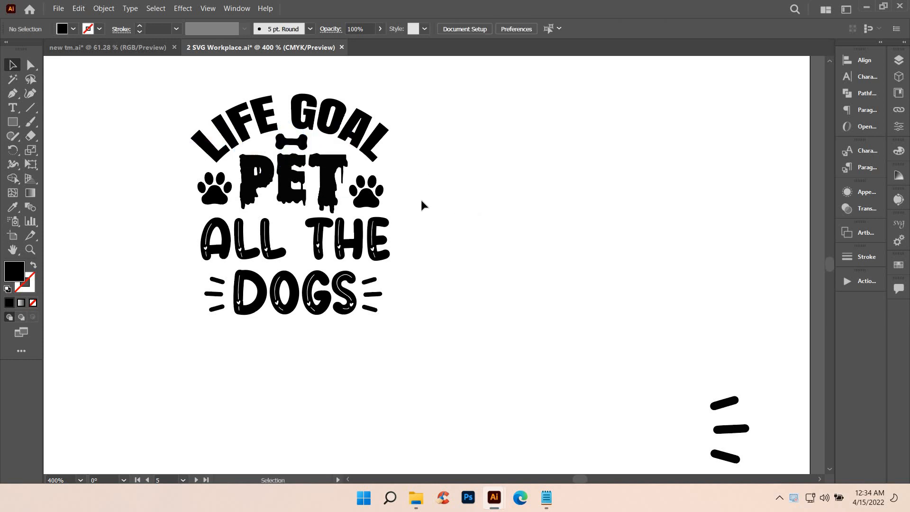
pyautogui.scroll(-1, 420, 203)
pyautogui.scroll(2, 709, 209)
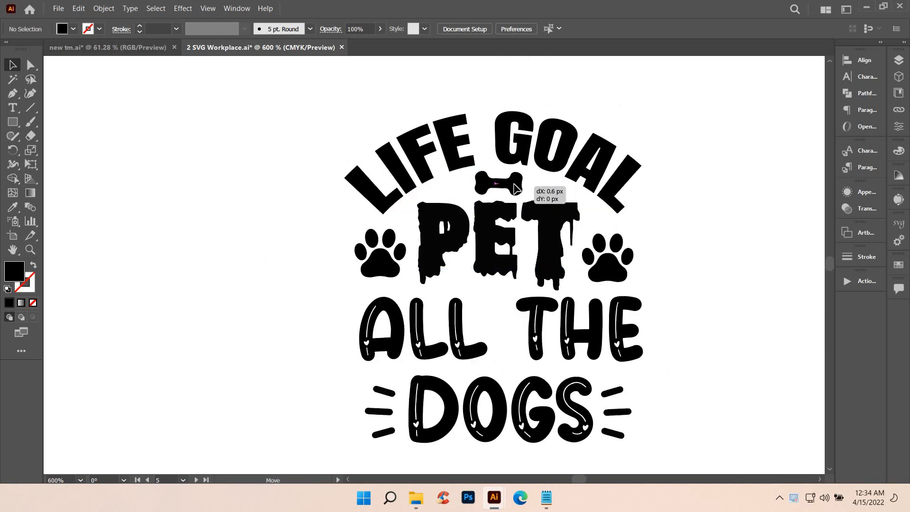
pyautogui.moveTo(515, 189); pyautogui.dragTo(497, 179)
# Group all the lettering and decorations of the LIFE GOAL design, then expand the group's appearance and its text into shapes
pyautogui.hotkey('ctrl', 'a')
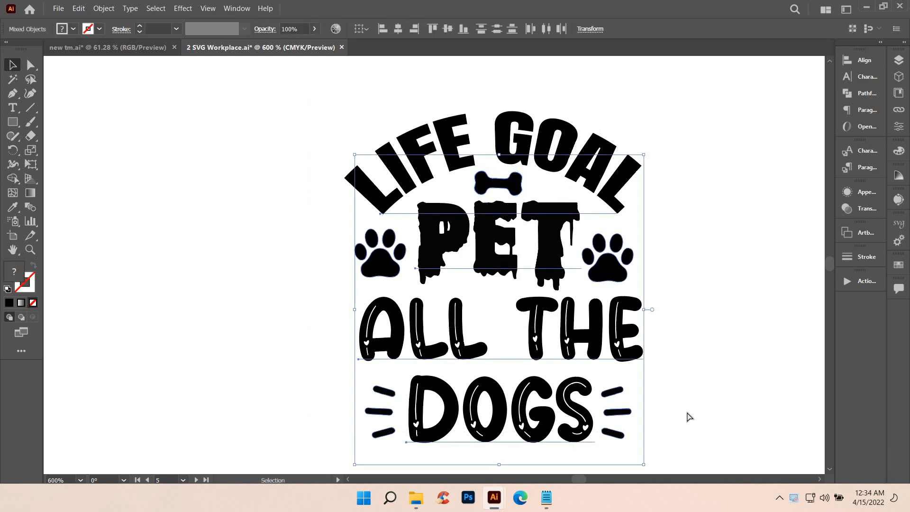
pyautogui.hotkey('ctrl', 'g')
pyautogui.click(103, 8)
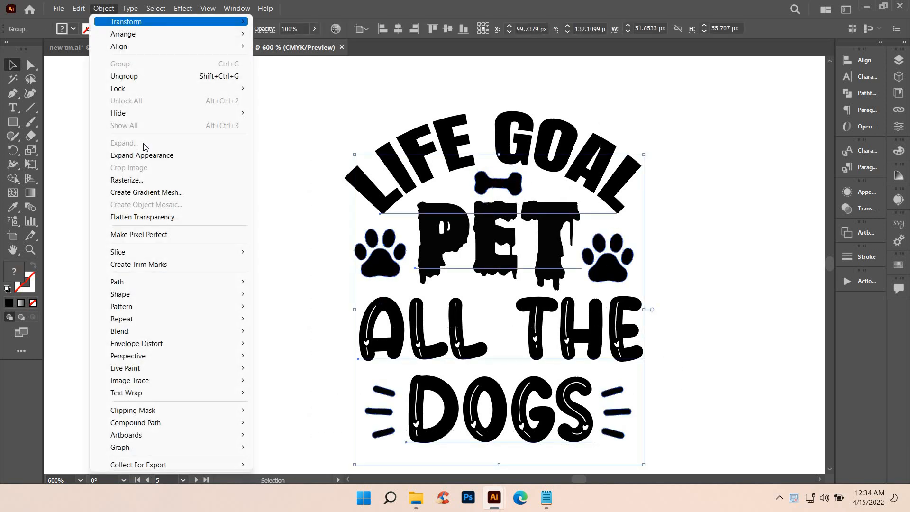
pyautogui.click(142, 155)
pyautogui.click(104, 8)
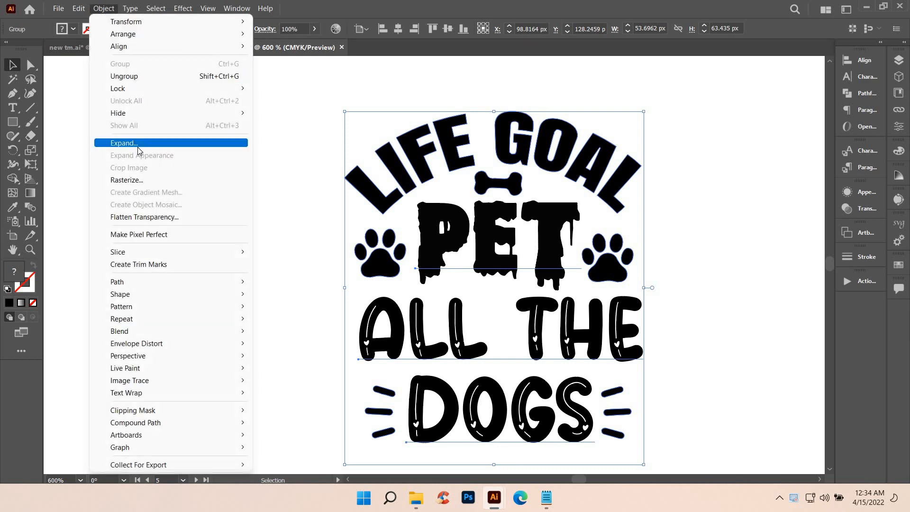
pyautogui.press('Return')
pyautogui.press('Return')
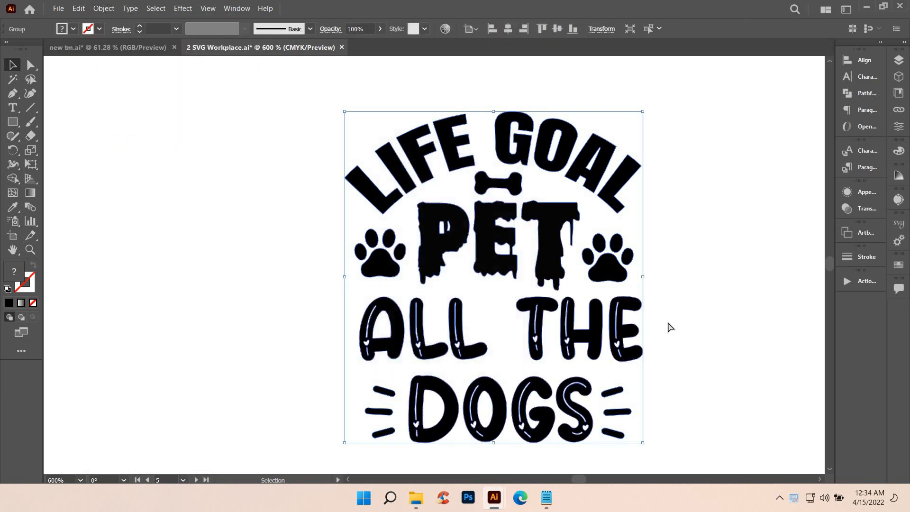
# Cut the expanded design from the workplace document and paste it into new tm.ai
pyautogui.hotkey('ctrl', 'x')
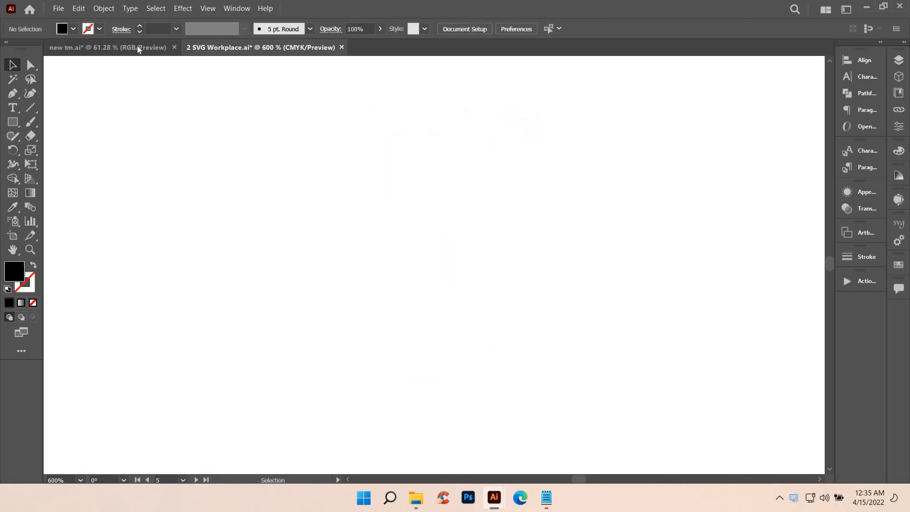
pyautogui.click(136, 48)
pyautogui.hotkey('ctrl', 'v')
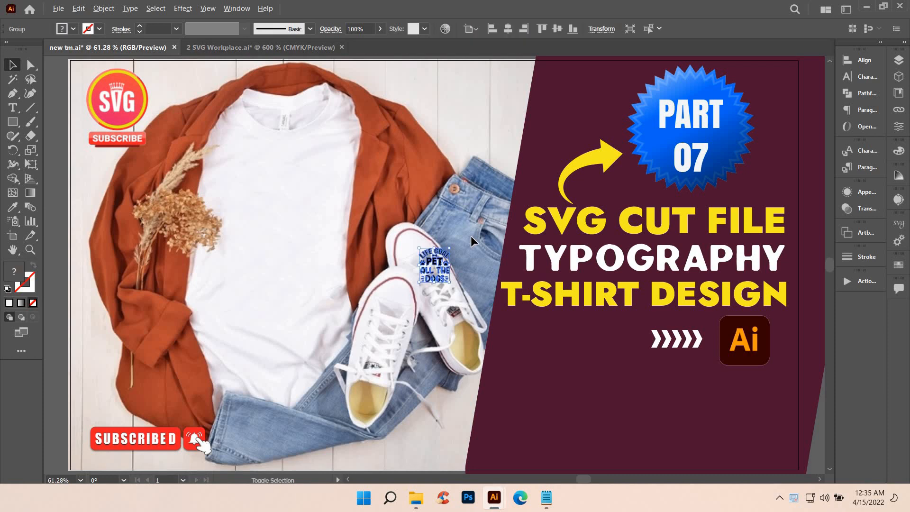
# Move the pasted design to the empty area above the T-shirt mockup and enlarge it to roughly the shirt's chest width
pyautogui.scroll(-2, 475, 216)
pyautogui.moveTo(448, 129); pyautogui.dragTo(397, 85)
pyautogui.scroll(3, 397, 221)
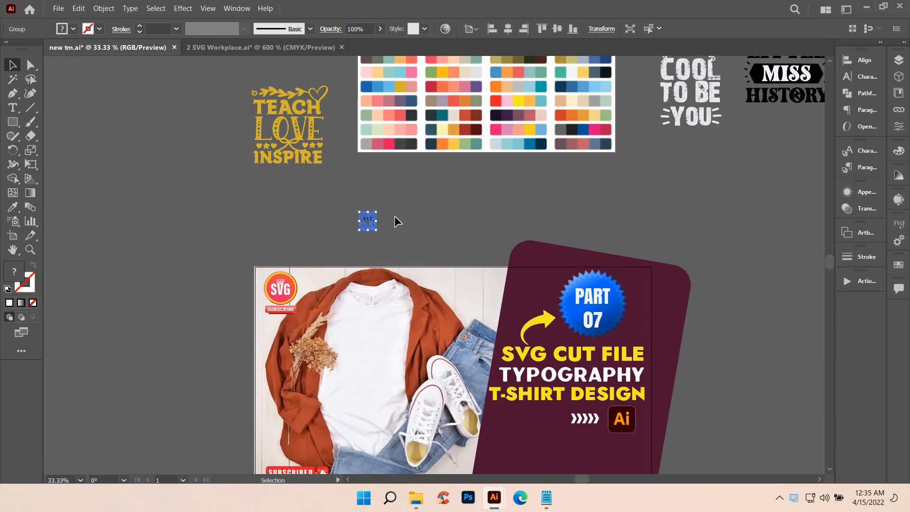
pyautogui.moveTo(418, 263); pyautogui.dragTo(455, 268)
pyautogui.scroll(2, 453, 256)
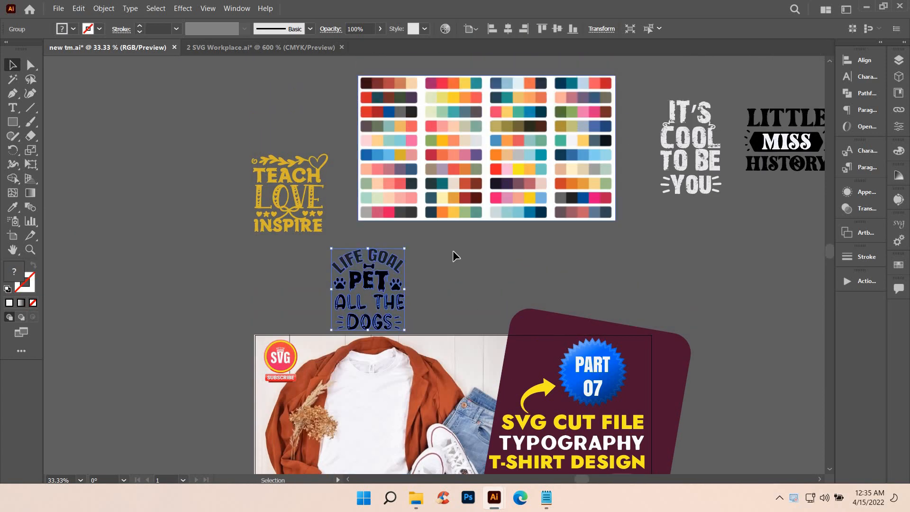
# Recolour the design with the rust orange sampled from the mockup's jacket using the Eyedropper
pyautogui.press('i')
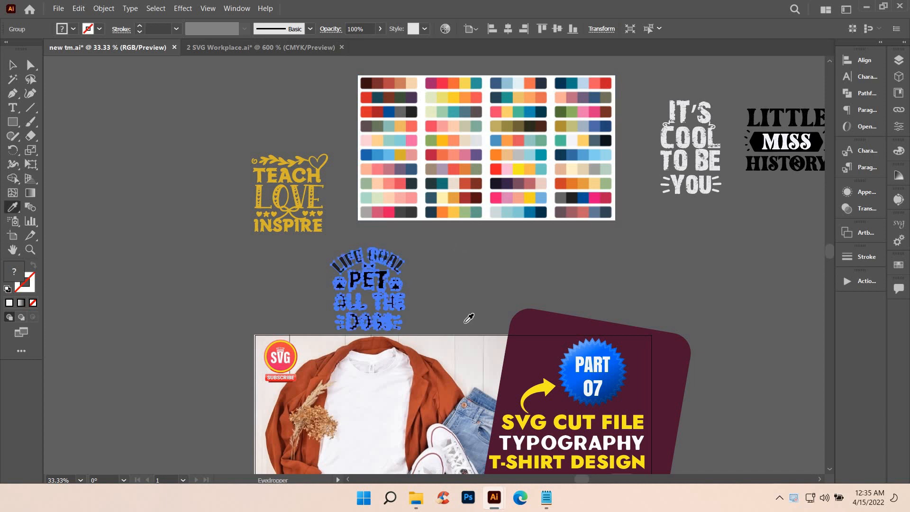
pyautogui.click(444, 383)
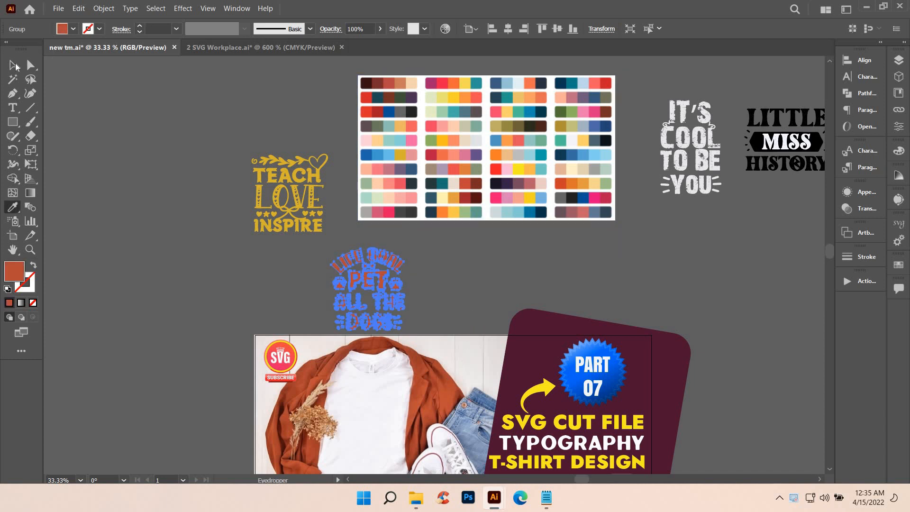
pyautogui.press('v')
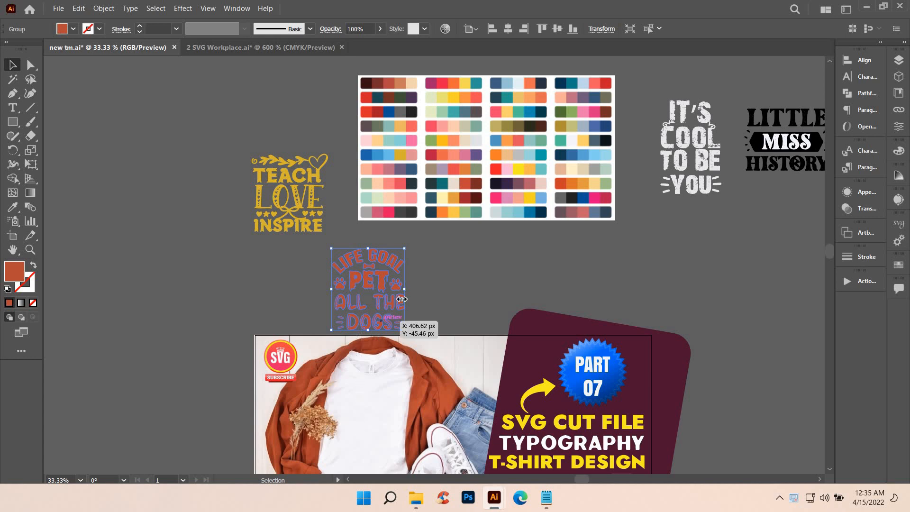
# Place the design on the chest of the white T-shirt in the mockup, nudge it slightly upward and deselect it
pyautogui.moveTo(368, 289); pyautogui.dragTo(376, 389)
pyautogui.scroll(-3, 405, 397)
pyautogui.click(308, 284)
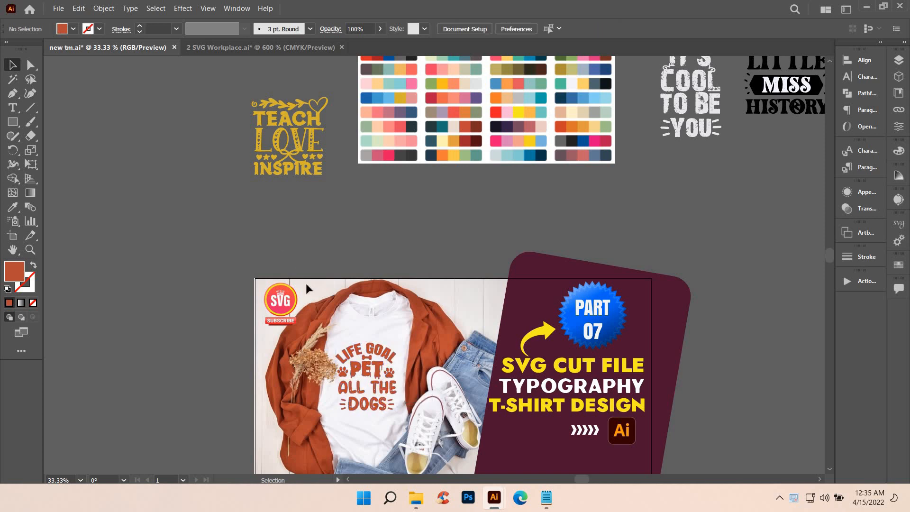
pyautogui.scroll(3, 307, 284)
pyautogui.scroll(-5, 576, 302)
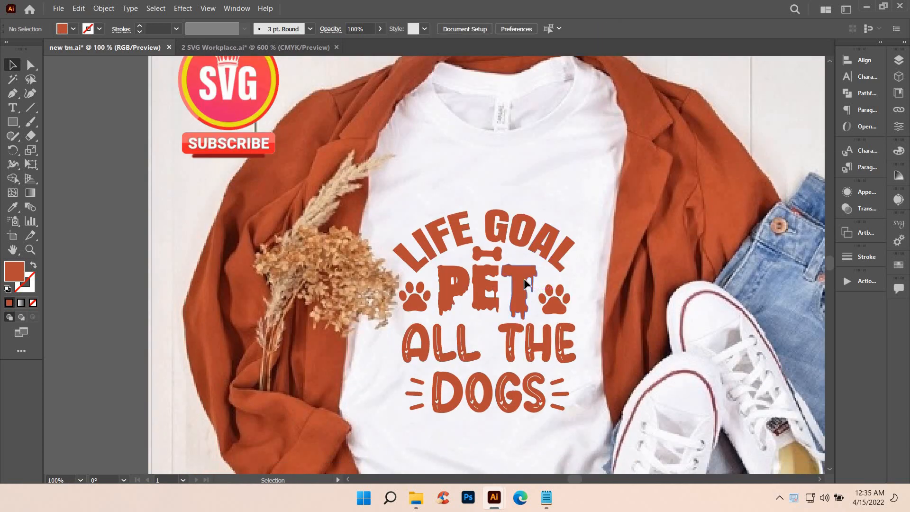
pyautogui.moveTo(525, 283); pyautogui.dragTo(525, 274)
pyautogui.scroll(-3, 647, 257)
pyautogui.click(710, 185)
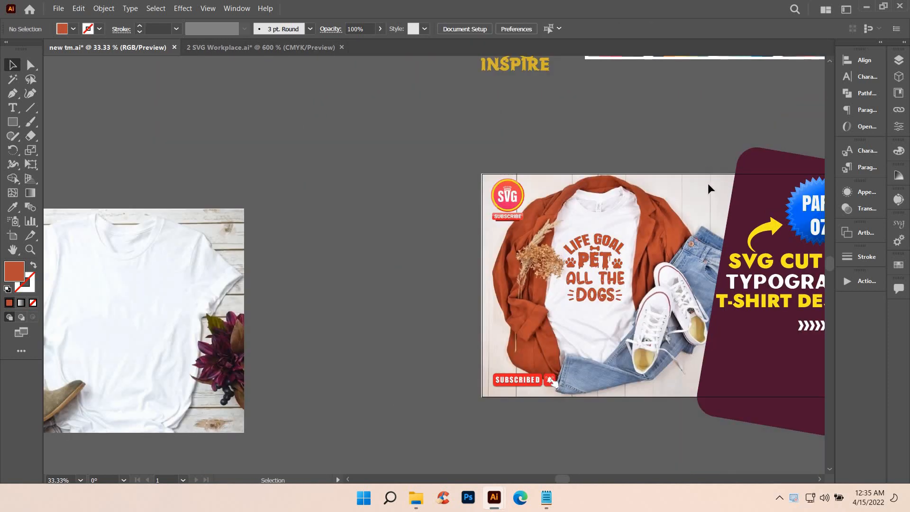
# Recolour the T-shirt design with a dark brownish-red swatch sampled from the colour palette chart and deselect it
pyautogui.scroll(-1, 711, 185)
pyautogui.scroll(2, 632, 318)
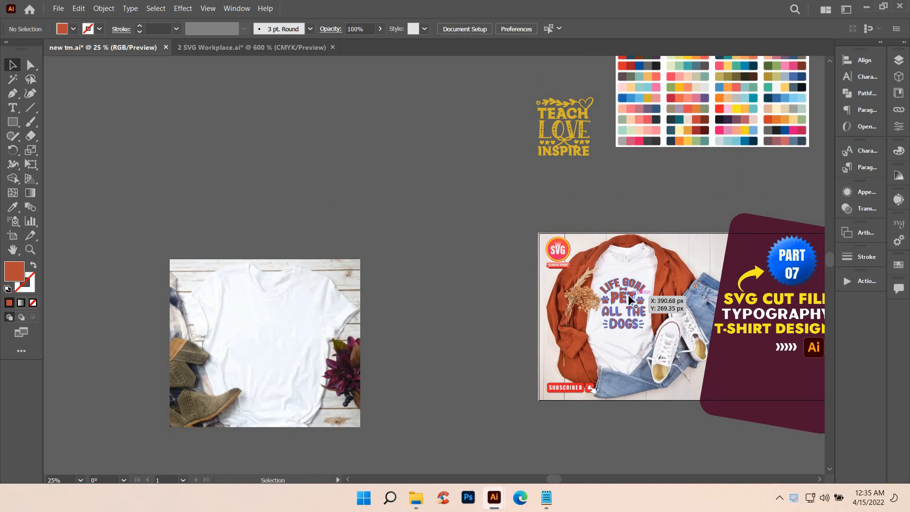
pyautogui.click(639, 295)
pyautogui.press('i')
pyautogui.click(716, 122)
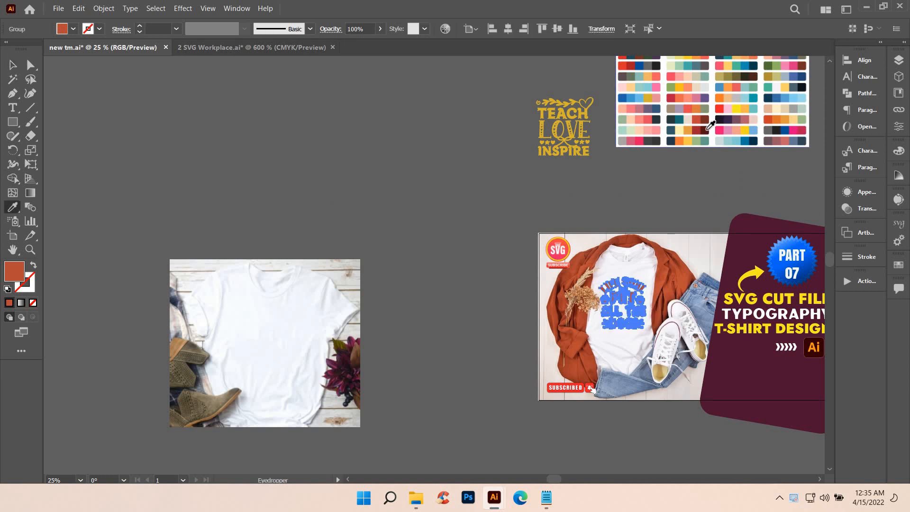
pyautogui.click(707, 130)
pyautogui.press('v')
pyautogui.click(168, 128)
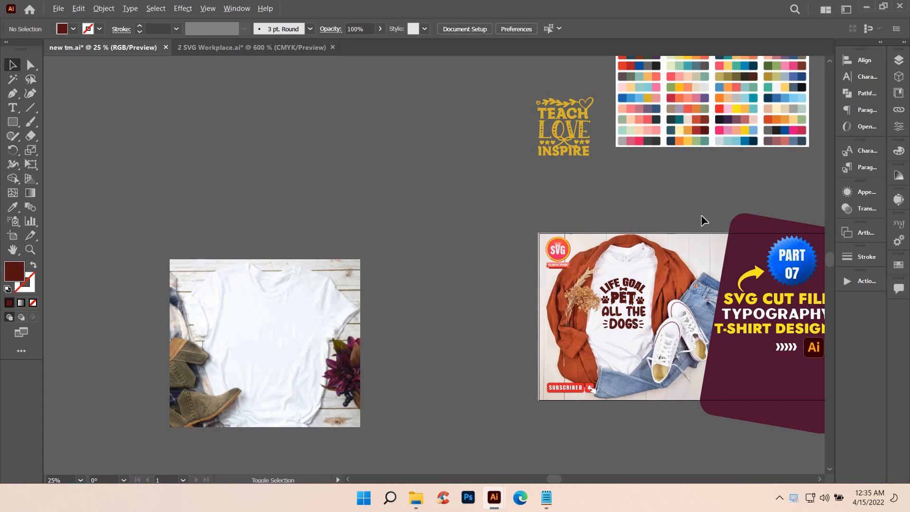
# Fine-tune the design's placement on the T-shirt with a slight upward nudge and view the whole mockup
pyautogui.scroll(3, 703, 219)
pyautogui.scroll(1, 535, 323)
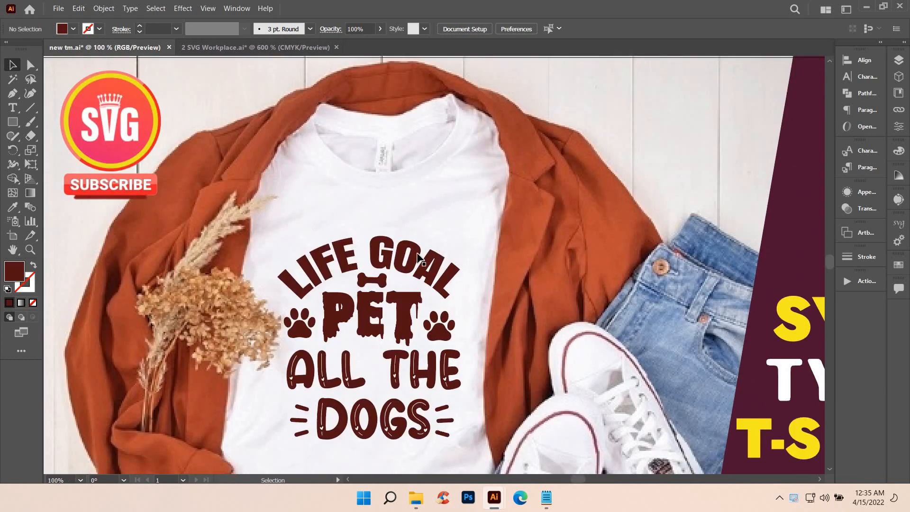
pyautogui.moveTo(405, 288); pyautogui.dragTo(406, 286)
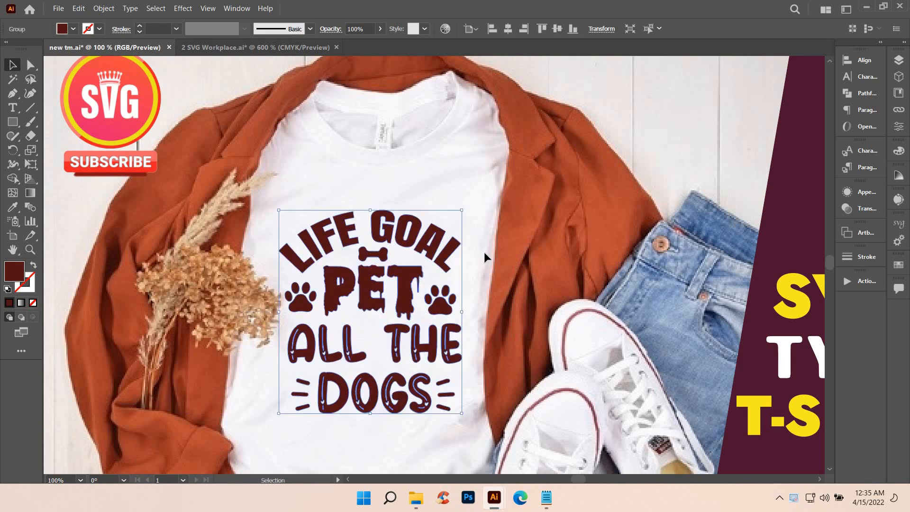
pyautogui.scroll(-2, 500, 260)
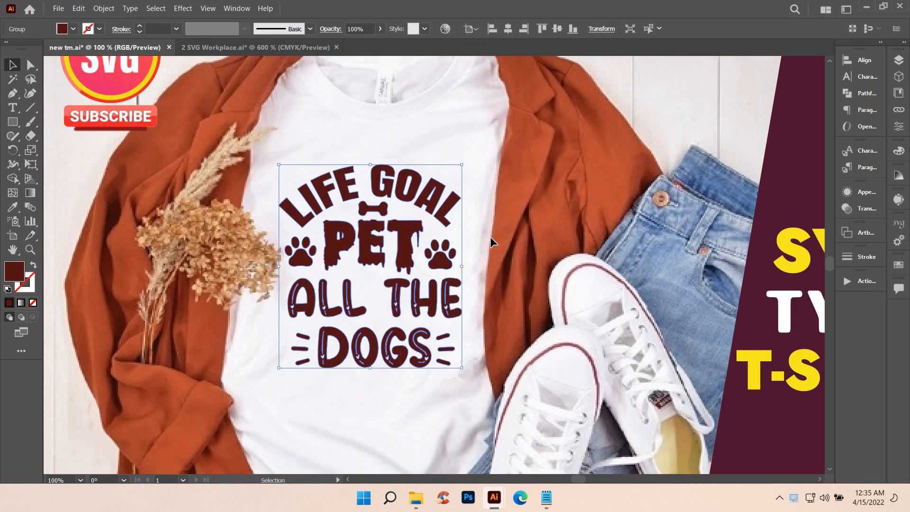
pyautogui.hotkey('ctrl', '0')
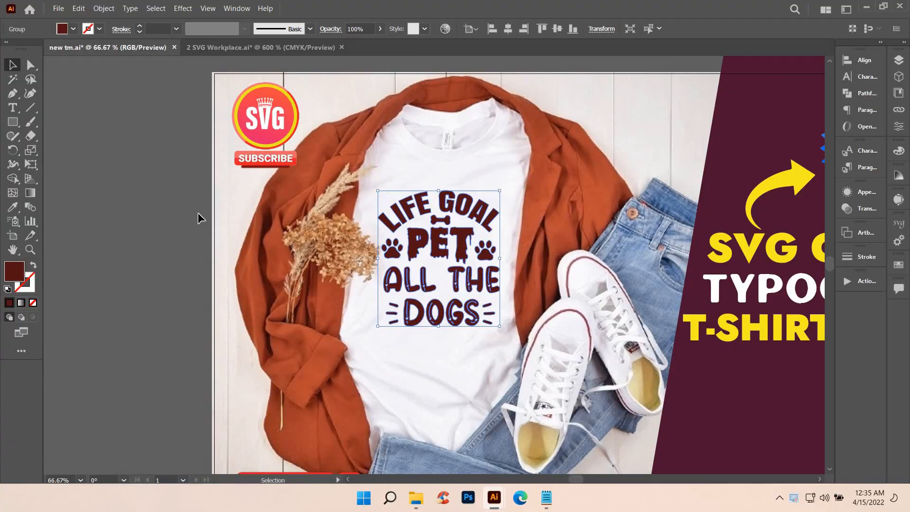